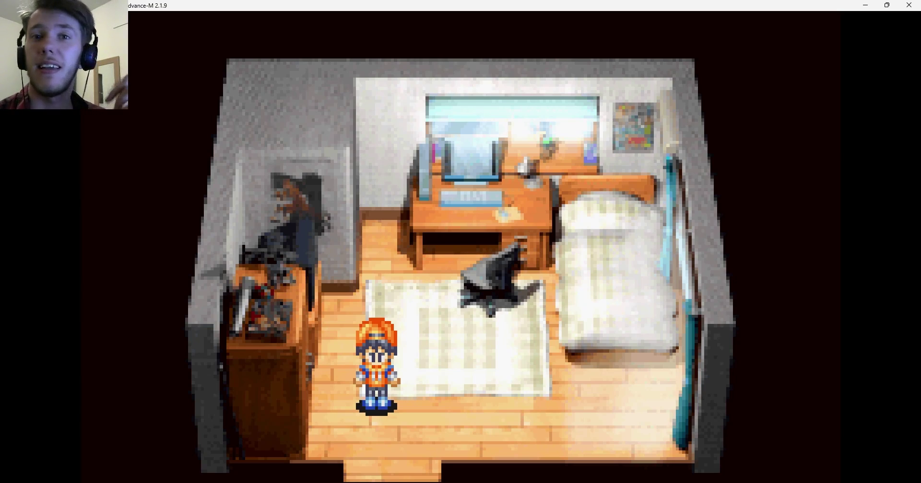
Step: Switch from the emulator's bedroom scene to the open Game Boy Advance Files folder
{"action": "key", "text": "alt+Tab"}
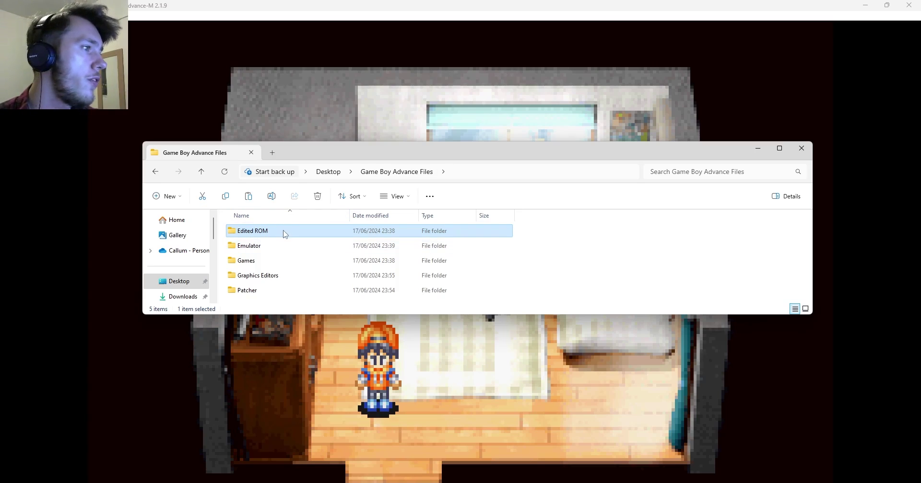
Step: Browse the Emulator folder, then Games > Sacred Cards (E), ending in Games with Reshef of Destruction selected
{"action": "double_click", "coordinate": [259, 245]}
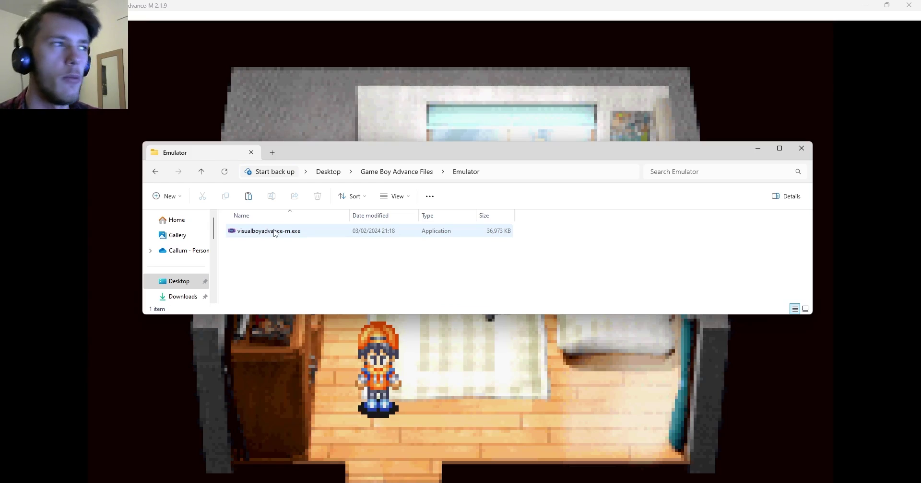
{"action": "key", "text": "alt+Up"}
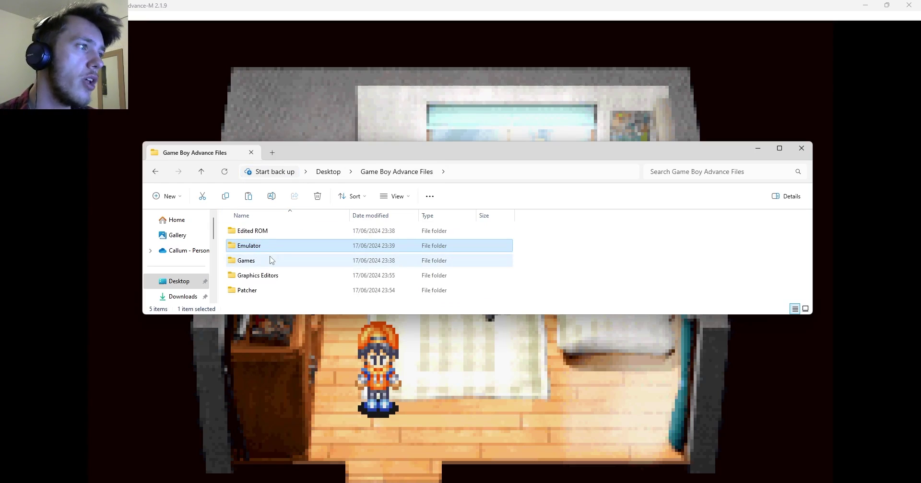
{"action": "double_click", "coordinate": [270, 261]}
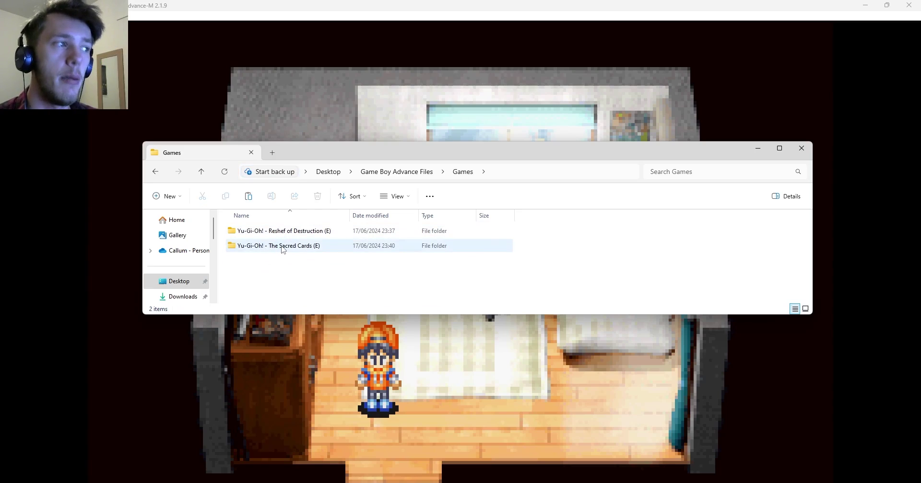
{"action": "left_click", "coordinate": [283, 247]}
{"action": "double_click", "coordinate": [283, 247]}
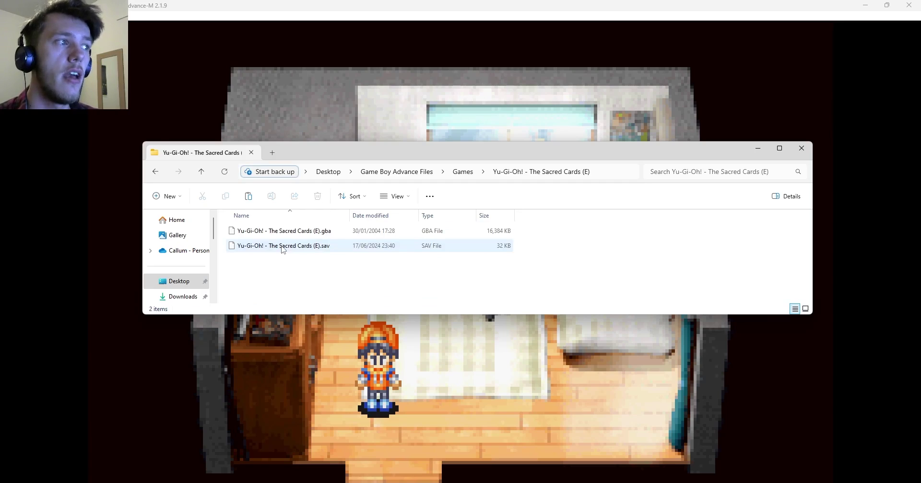
{"action": "left_click", "coordinate": [468, 175]}
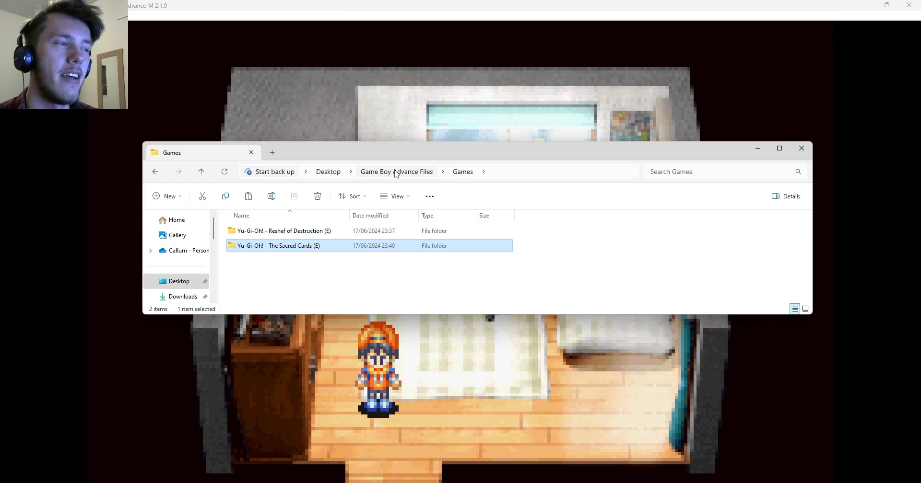
{"action": "left_click", "coordinate": [295, 229]}
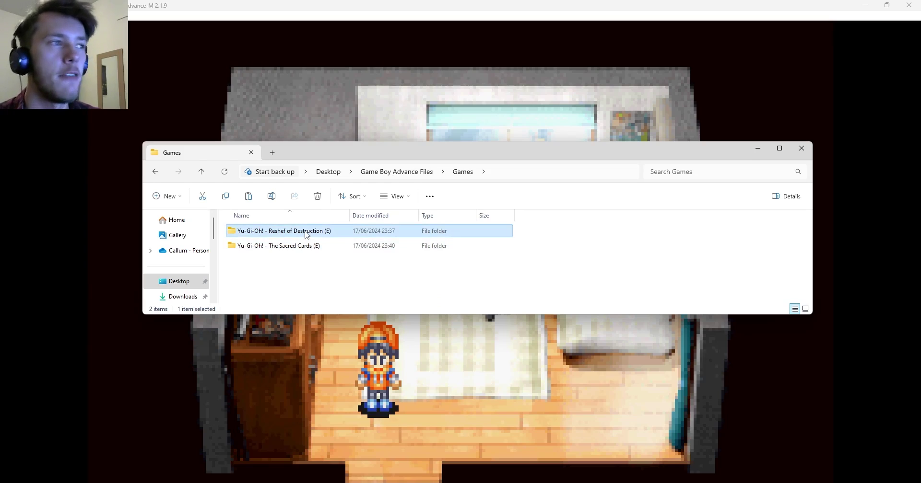
Step: Navigate to Graphics Editors > [958]yychr20210606 > yychr20210606 > yychr
{"action": "left_click", "coordinate": [384, 173]}
{"action": "left_click", "coordinate": [284, 273]}
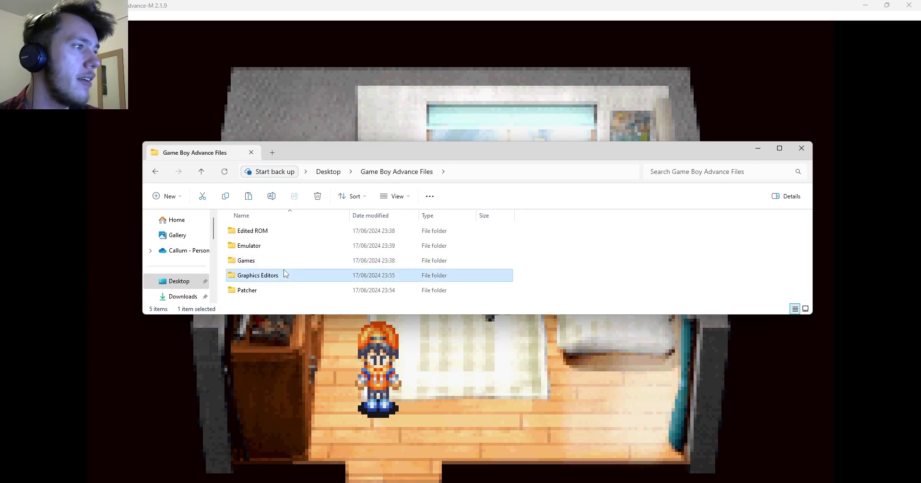
{"action": "double_click", "coordinate": [285, 274]}
{"action": "double_click", "coordinate": [264, 232]}
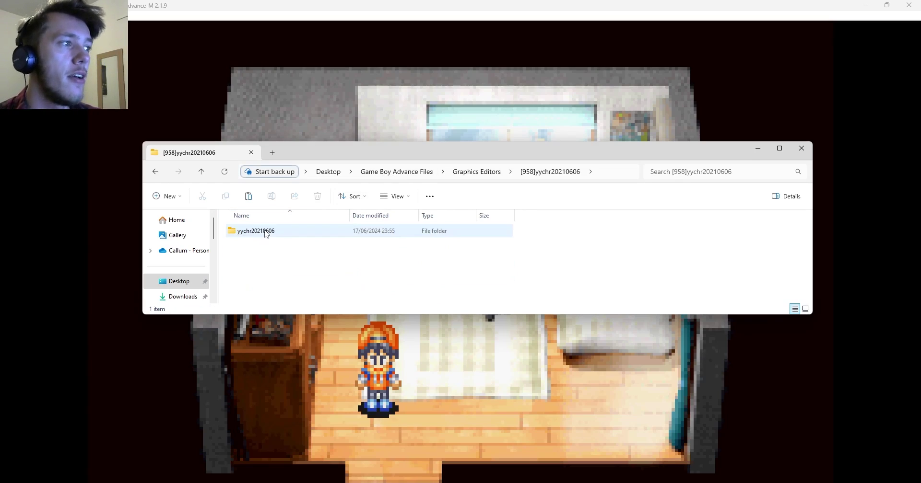
{"action": "double_click", "coordinate": [259, 232]}
{"action": "double_click", "coordinate": [267, 233]}
{"action": "scroll", "coordinate": [286, 261], "scroll_direction": "down", "scroll_amount": 5}
{"action": "scroll", "coordinate": [285, 274], "scroll_direction": "up", "scroll_amount": 1}
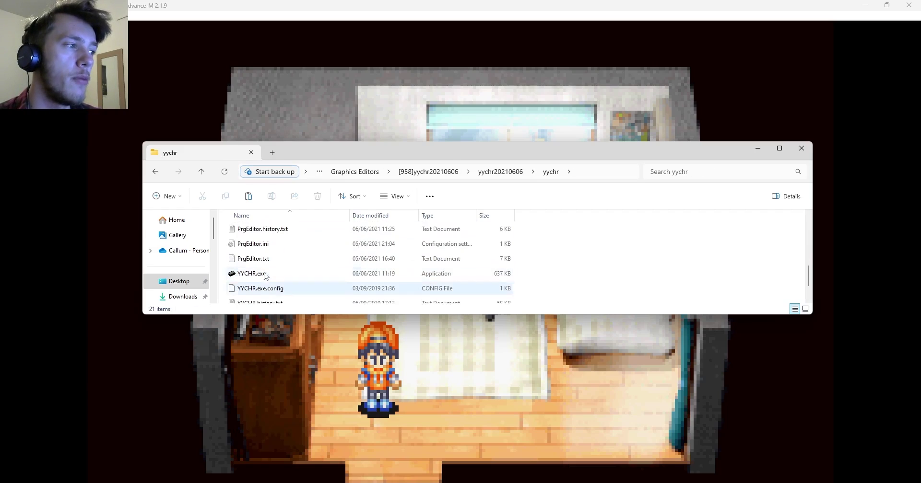
Step: Launch YYCHR.exe, reposition its window, then minimize it
{"action": "double_click", "coordinate": [305, 274]}
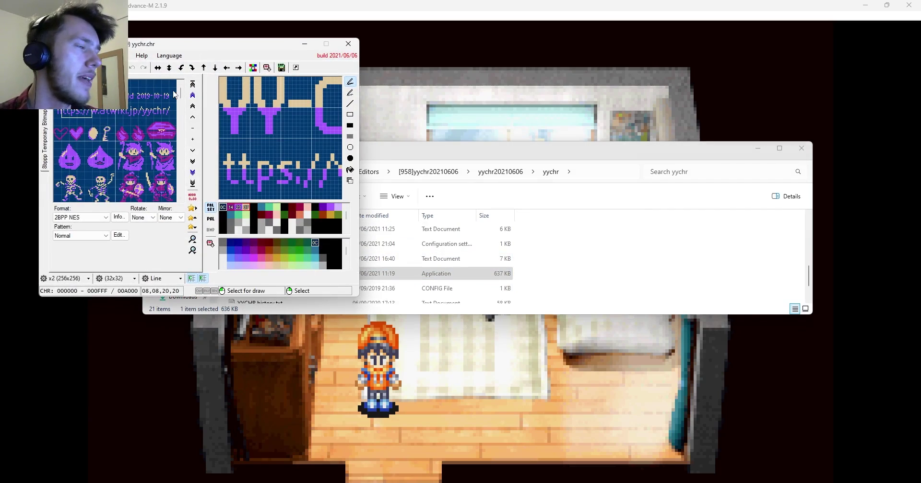
{"action": "left_click_drag", "start_coordinate": [237, 47], "coordinate": [427, 98]}
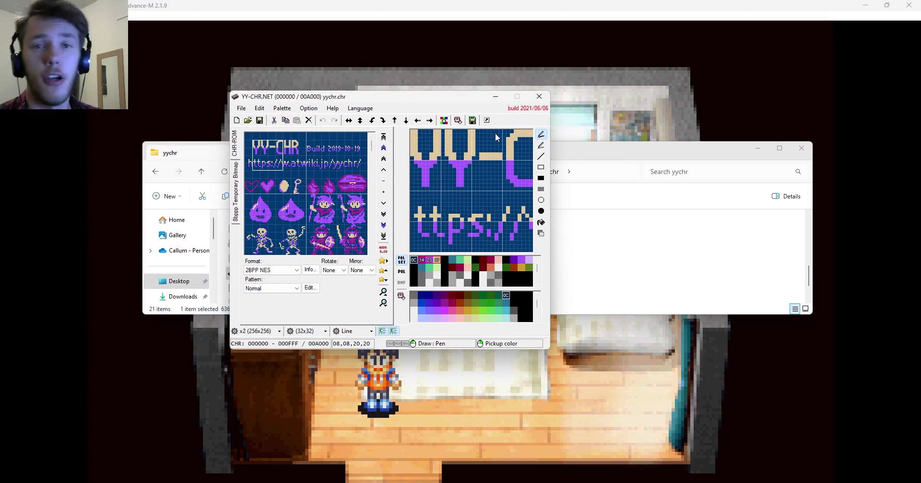
{"action": "left_click", "coordinate": [496, 97]}
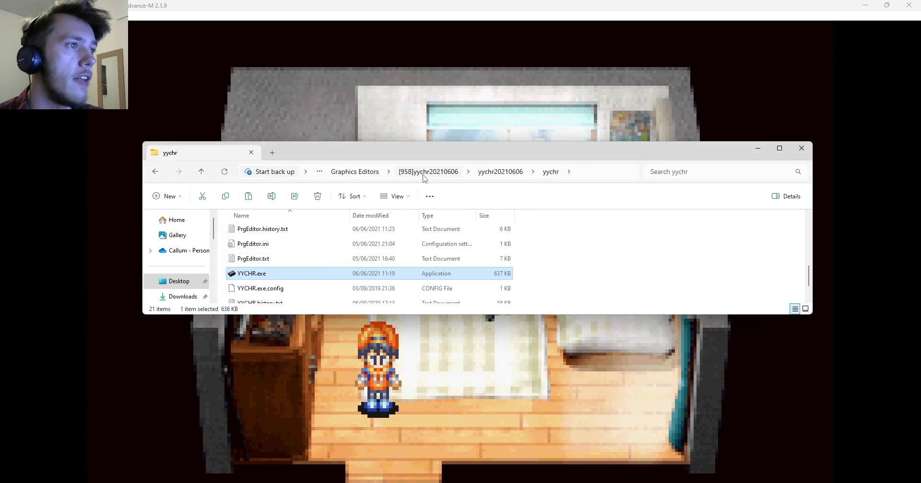
Step: Return to Game Boy Advance Files and open Patcher > [240]lips103
{"action": "left_click", "coordinate": [338, 172]}
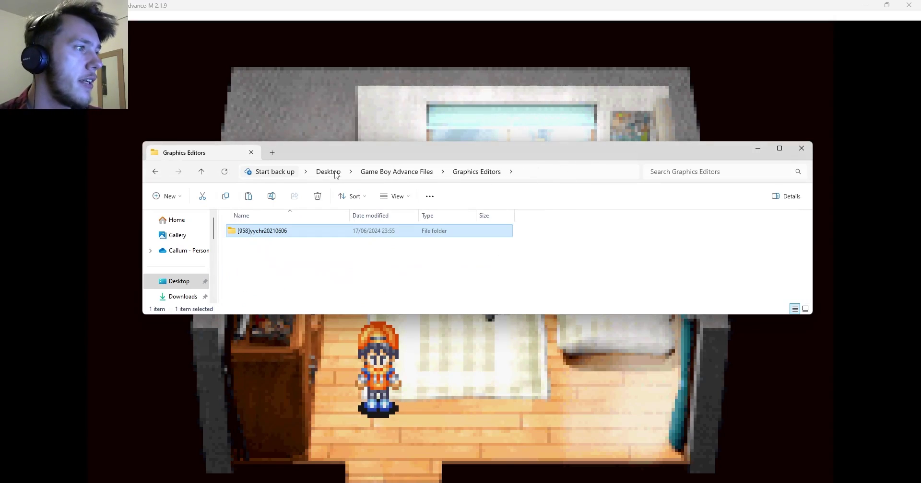
{"action": "left_click", "coordinate": [405, 172]}
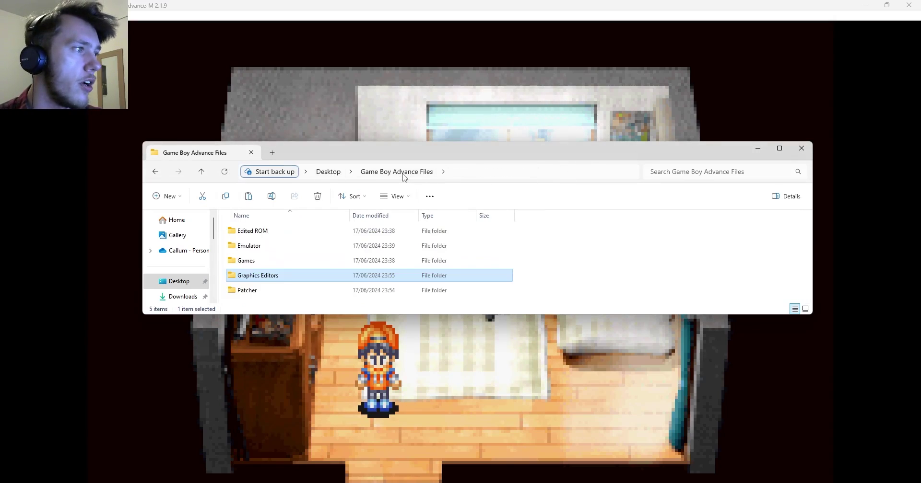
{"action": "double_click", "coordinate": [280, 290]}
{"action": "double_click", "coordinate": [267, 231]}
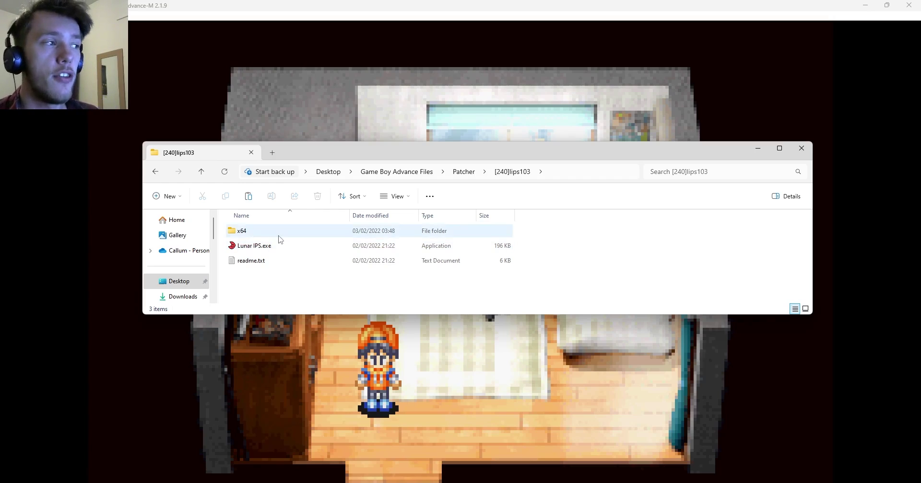
Step: Climb back via Patcher to Game Boy Advance Files and select the Edited ROM folder
{"action": "left_click", "coordinate": [467, 172]}
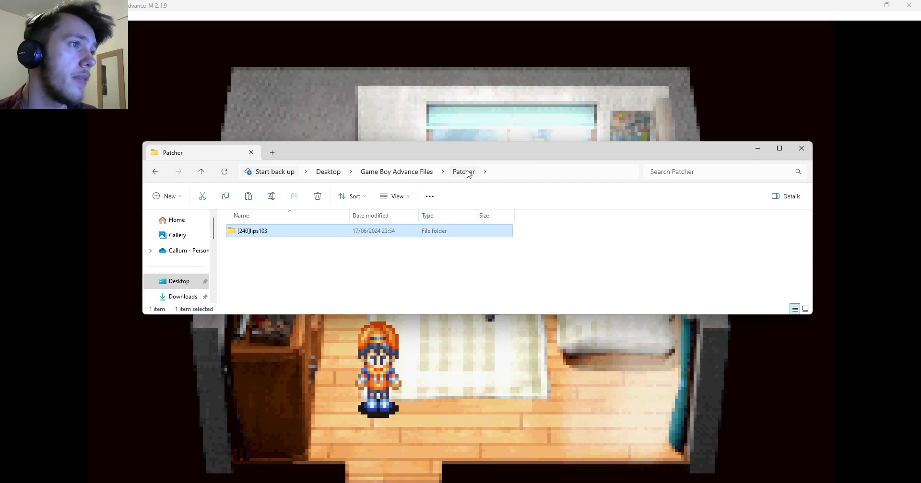
{"action": "left_click", "coordinate": [396, 171]}
{"action": "left_click", "coordinate": [296, 232]}
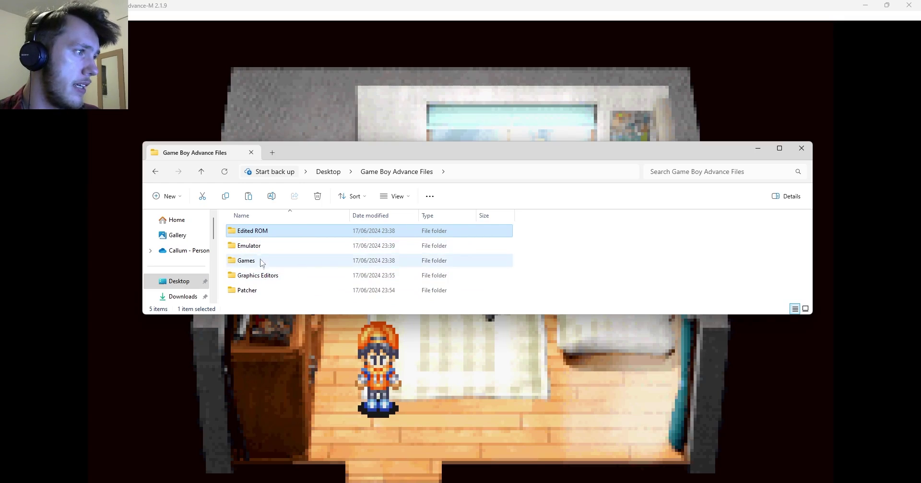
Step: Browse Graphics Editors > [958]yychr20210606 > yychr20210606 > yychr and run YYCHR.exe
{"action": "double_click", "coordinate": [261, 276]}
{"action": "double_click", "coordinate": [250, 231]}
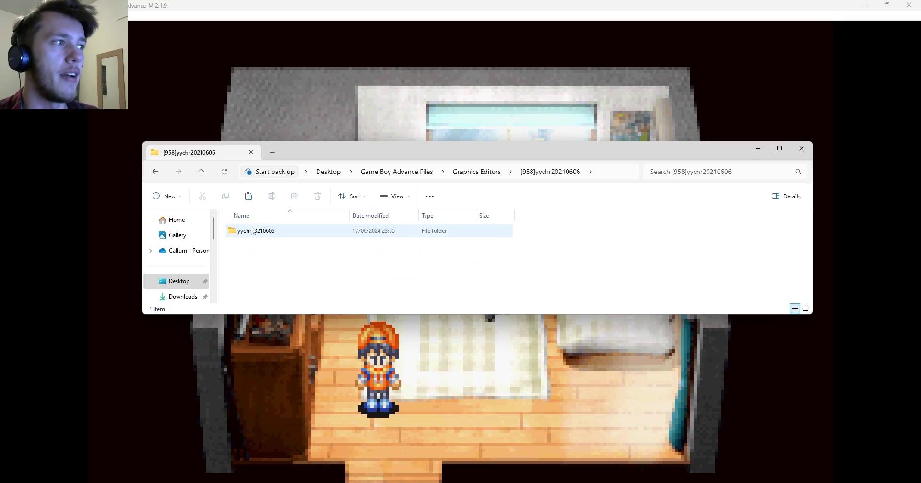
{"action": "double_click", "coordinate": [254, 231]}
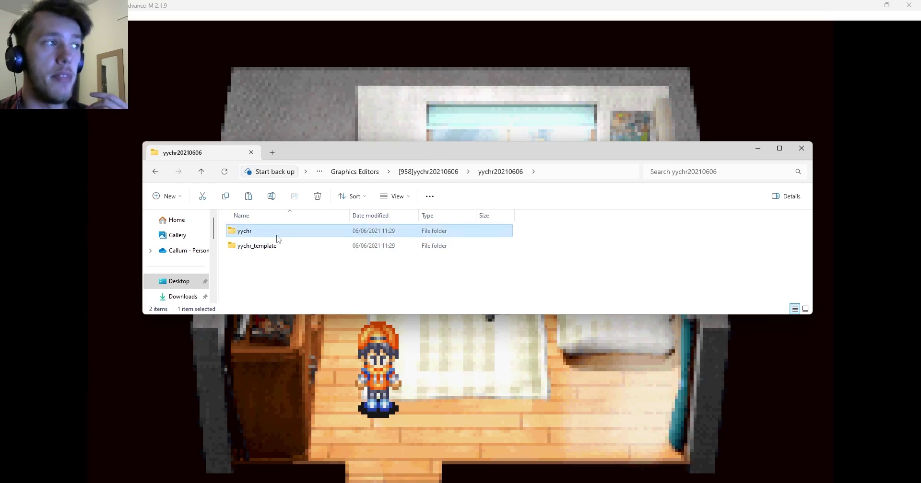
{"action": "double_click", "coordinate": [274, 232]}
{"action": "scroll", "coordinate": [277, 254], "scroll_direction": "down", "scroll_amount": 2}
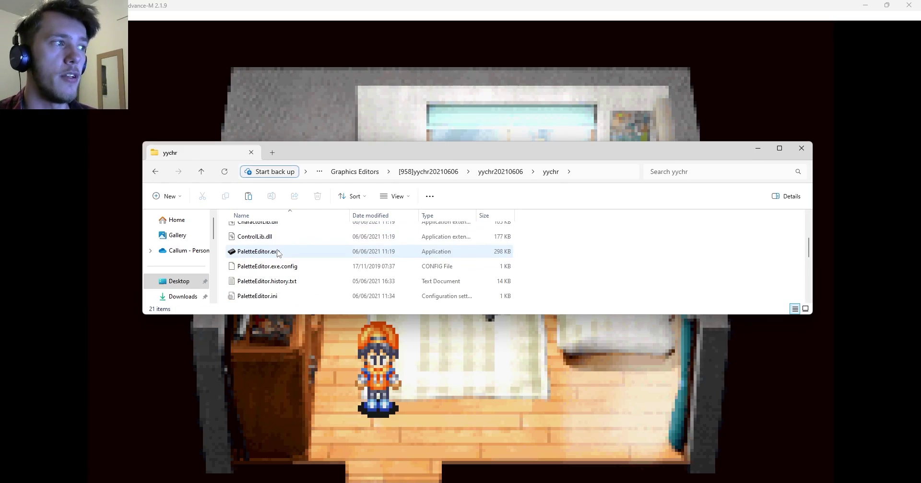
{"action": "scroll", "coordinate": [277, 256], "scroll_direction": "down", "scroll_amount": 3}
{"action": "double_click", "coordinate": [277, 254]}
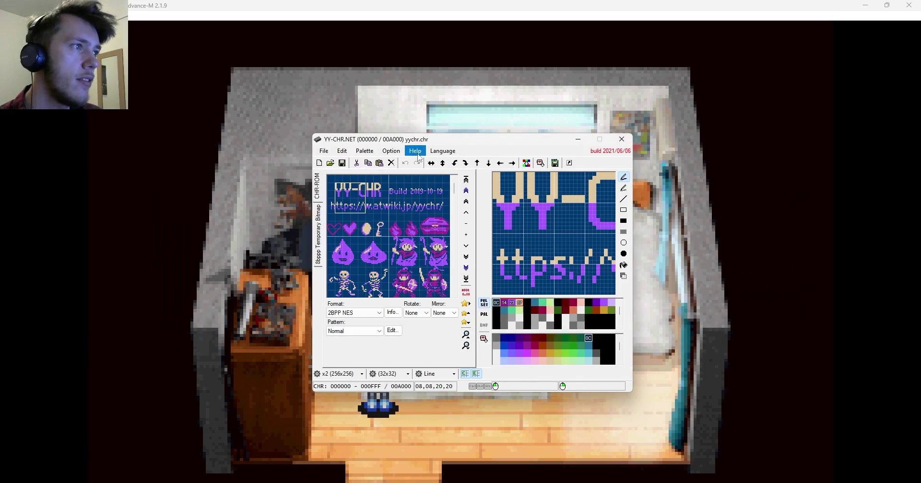
Step: Close Explorer and open Games > Sacred Cards (E) > Yu-Gi-Oh! - The Sacred Cards (E).gba in YY-CHR
{"action": "left_click", "coordinate": [325, 153]}
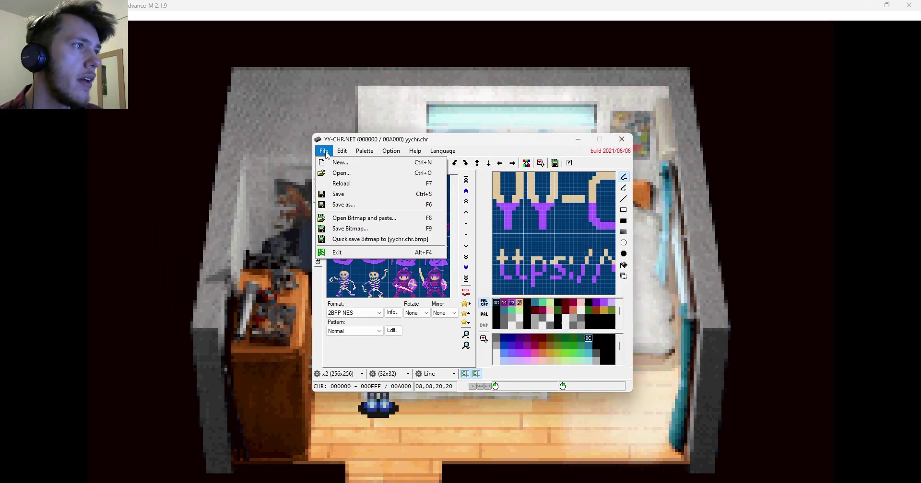
{"action": "left_click", "coordinate": [336, 175]}
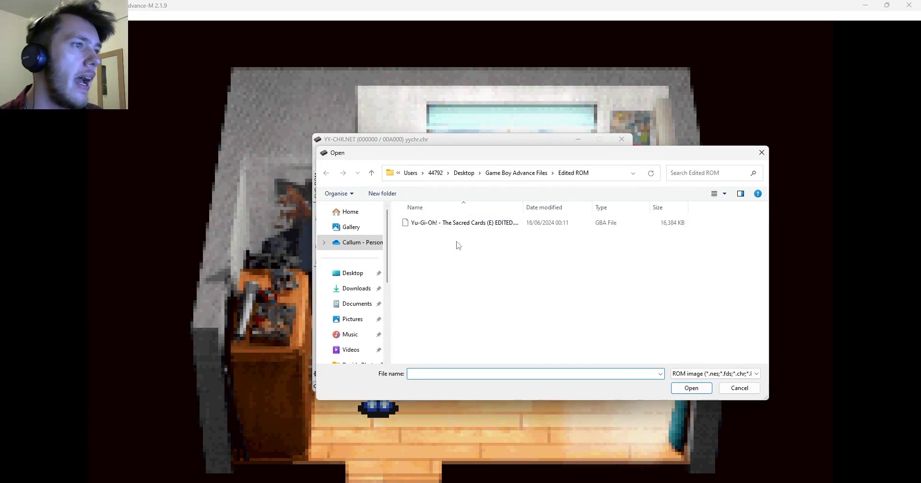
{"action": "left_click", "coordinate": [524, 173]}
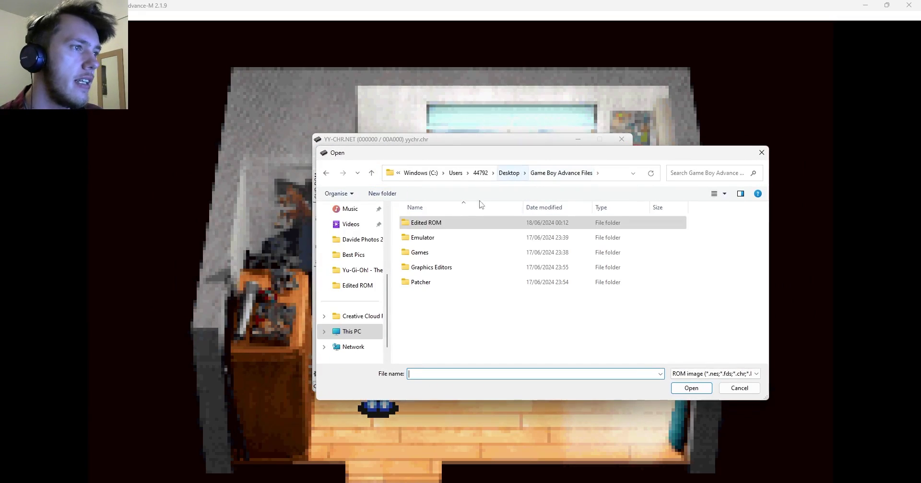
{"action": "double_click", "coordinate": [423, 253]}
{"action": "double_click", "coordinate": [424, 237]}
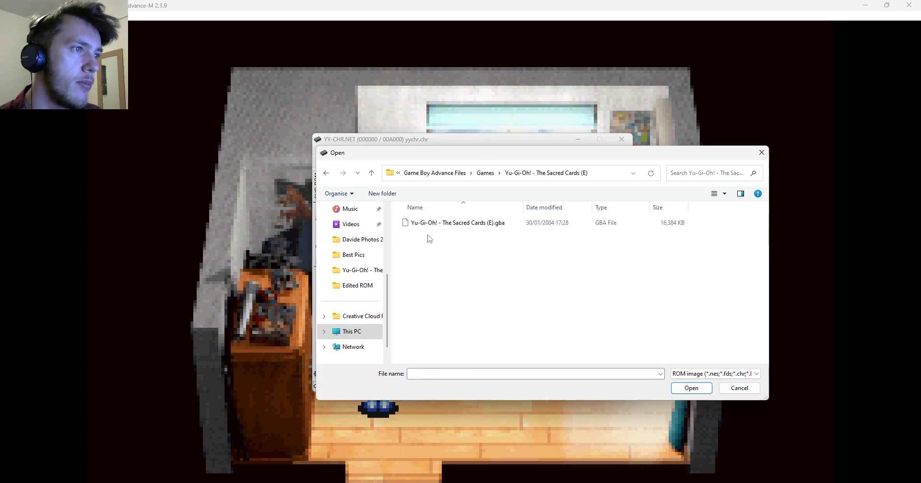
{"action": "double_click", "coordinate": [473, 224]}
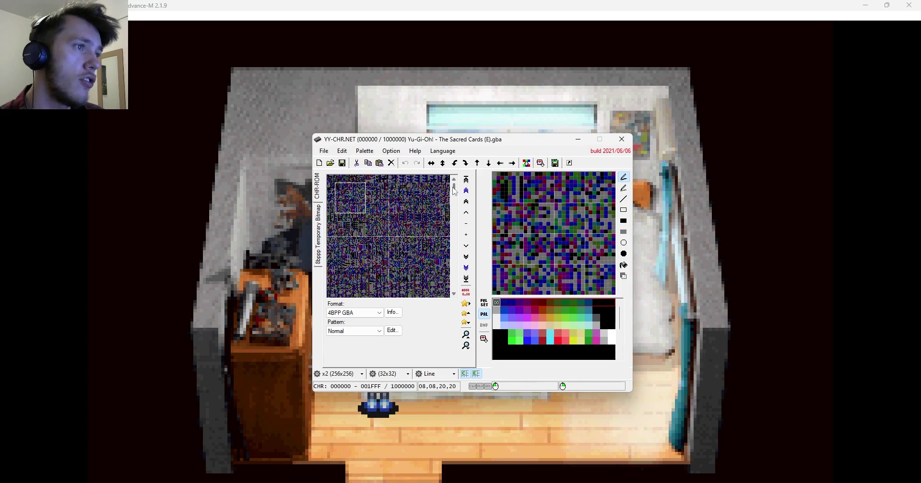
Step: Scroll the CHR-ROM tile view down through the ROM graphics searching for character sprites
{"action": "left_click_drag", "start_coordinate": [455, 188], "coordinate": [463, 202]}
{"action": "left_click", "coordinate": [464, 201]}
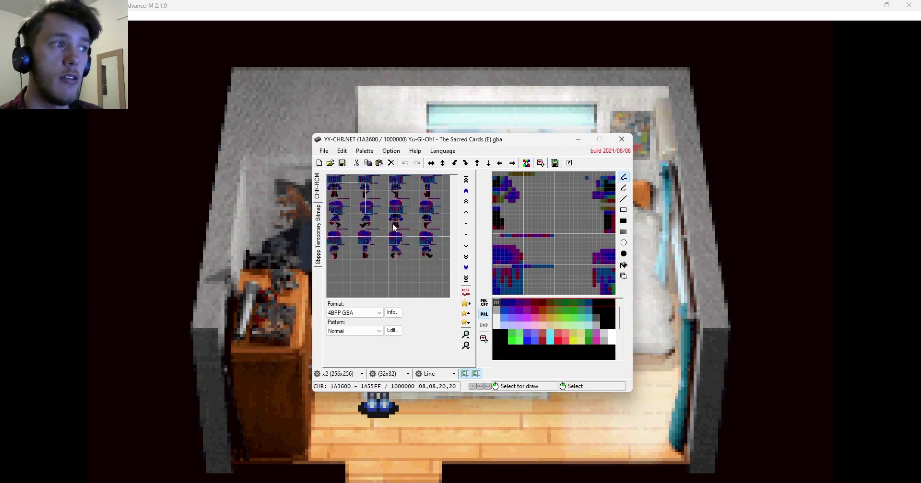
{"action": "scroll", "coordinate": [392, 223], "scroll_direction": "down", "scroll_amount": 5}
{"action": "scroll", "coordinate": [393, 223], "scroll_direction": "down", "scroll_amount": 5}
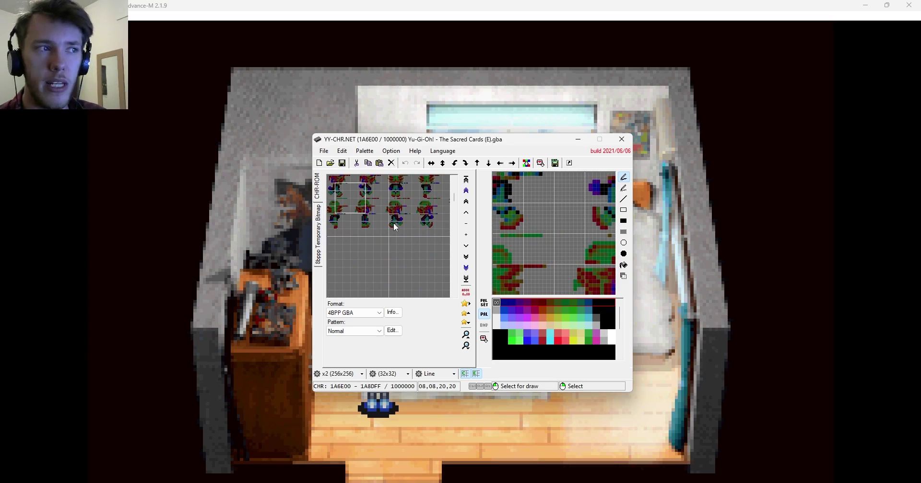
{"action": "scroll", "coordinate": [394, 224], "scroll_direction": "down", "scroll_amount": 2}
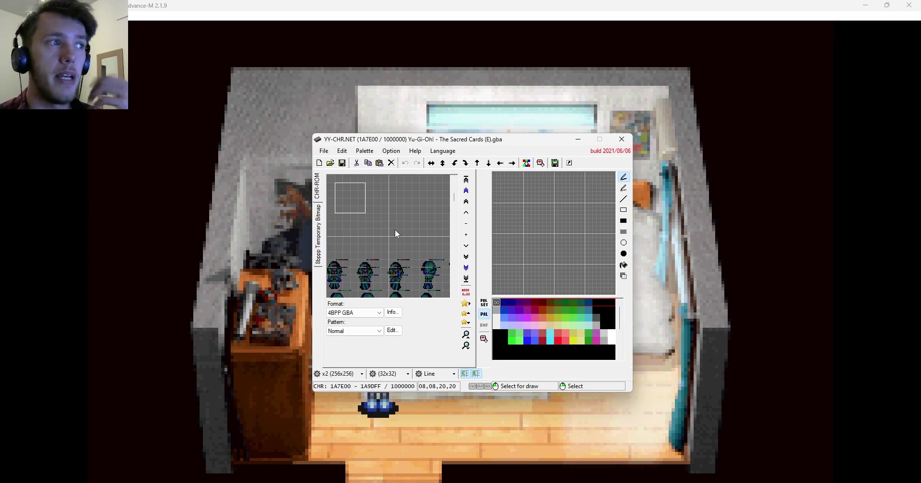
{"action": "scroll", "coordinate": [396, 231], "scroll_direction": "down", "scroll_amount": 2}
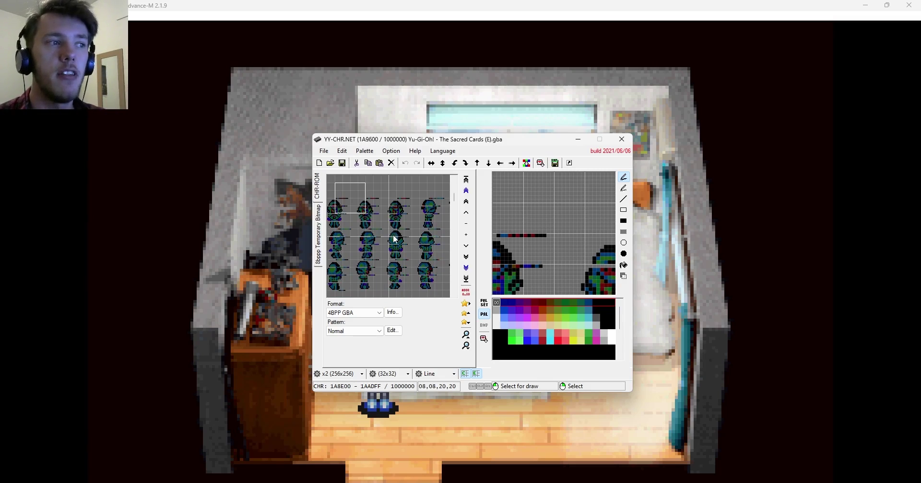
{"action": "scroll", "coordinate": [393, 236], "scroll_direction": "down", "scroll_amount": 1}
{"action": "scroll", "coordinate": [396, 223], "scroll_direction": "up", "scroll_amount": 1}
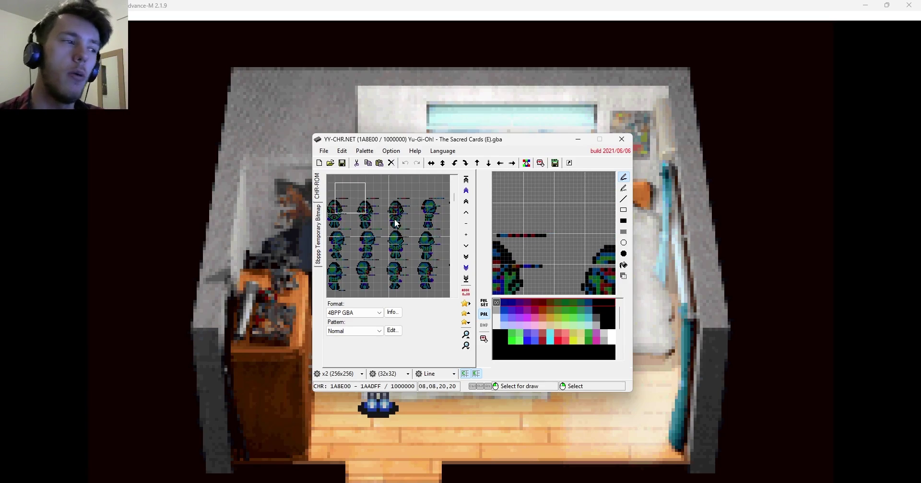
Step: Move YY-CHR aside to compare with the game, then scroll to offset 1D1E00
{"action": "left_click_drag", "start_coordinate": [456, 144], "coordinate": [673, 143]}
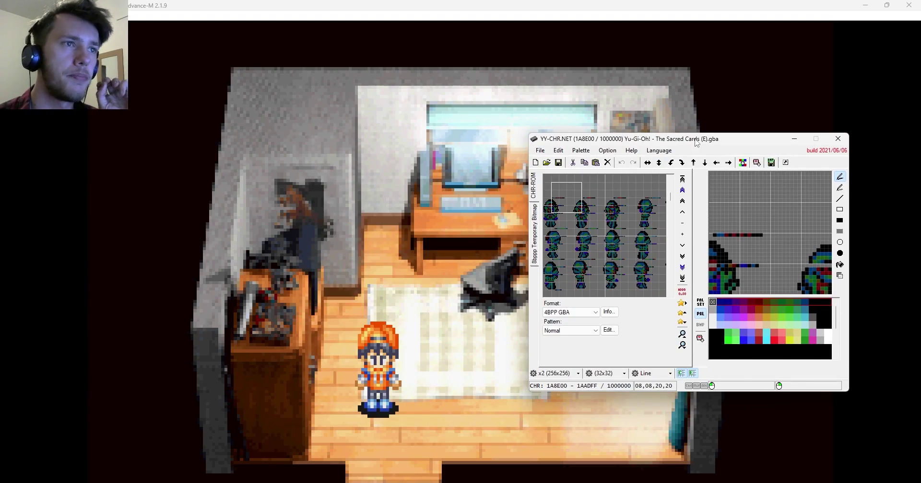
{"action": "left_click_drag", "start_coordinate": [697, 143], "coordinate": [587, 149]}
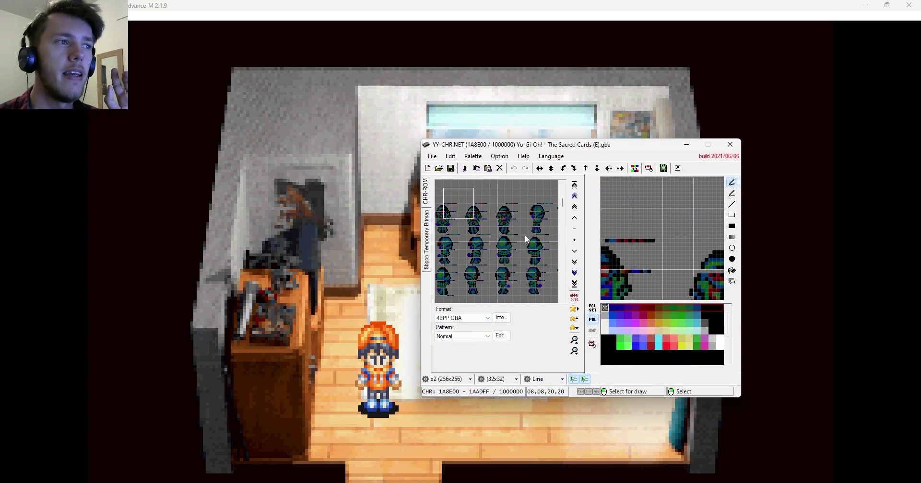
{"action": "scroll", "coordinate": [500, 230], "scroll_direction": "down", "scroll_amount": 15}
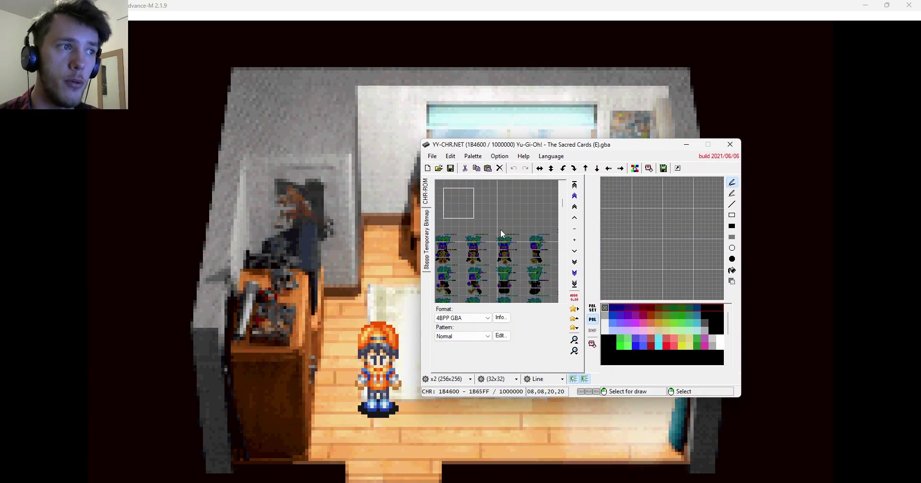
{"action": "scroll", "coordinate": [500, 229], "scroll_direction": "down", "scroll_amount": 16}
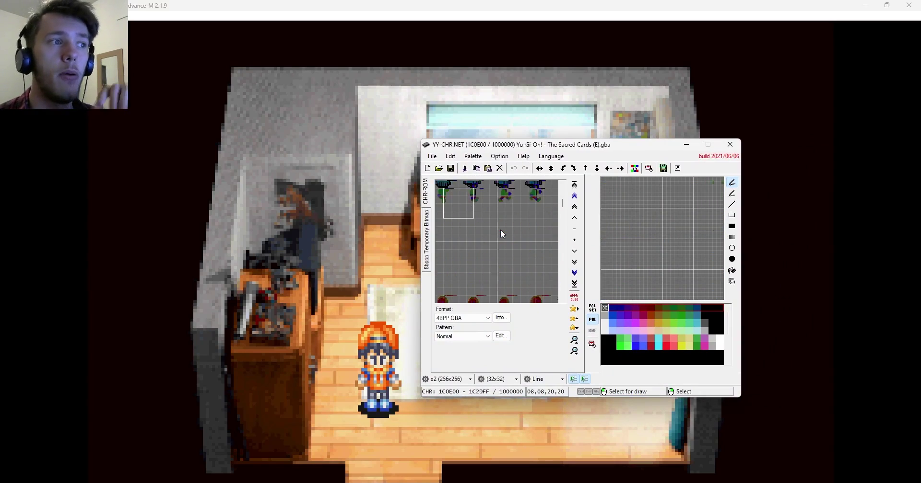
{"action": "scroll", "coordinate": [499, 229], "scroll_direction": "down", "scroll_amount": 14}
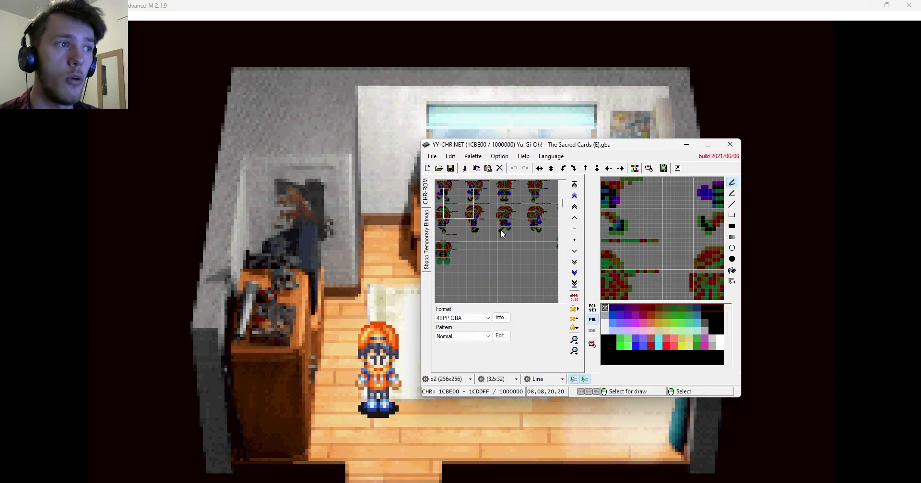
{"action": "scroll", "coordinate": [500, 229], "scroll_direction": "down", "scroll_amount": 8}
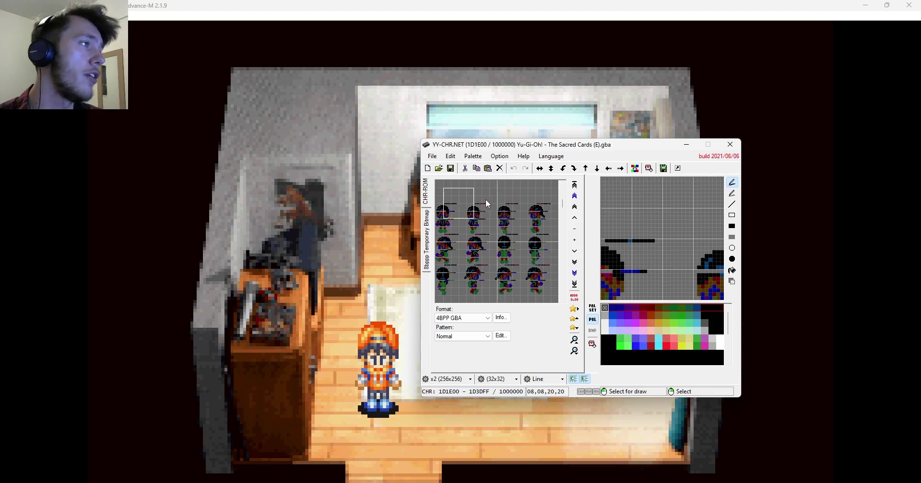
Step: Open VisualBoyAdvance-M's Tools > Palette Viewer and centre it on screen
{"action": "left_click", "coordinate": [374, 9]}
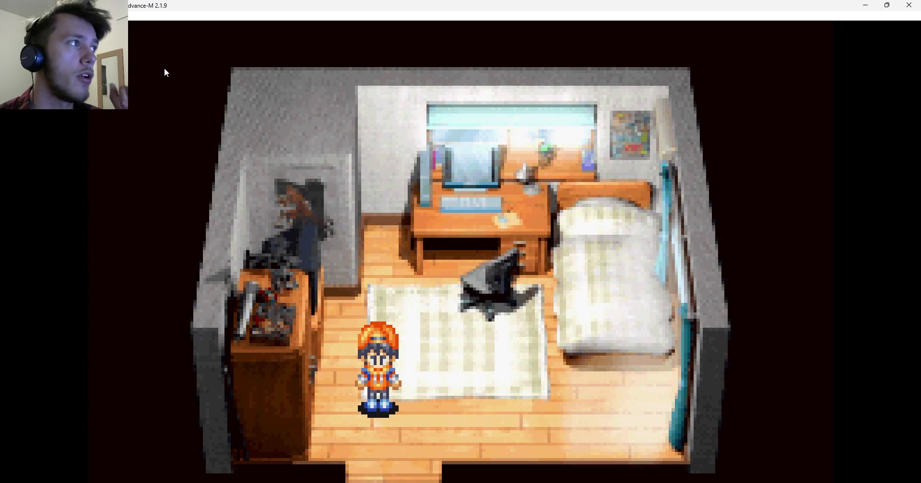
{"action": "left_click", "coordinate": [29, 16]}
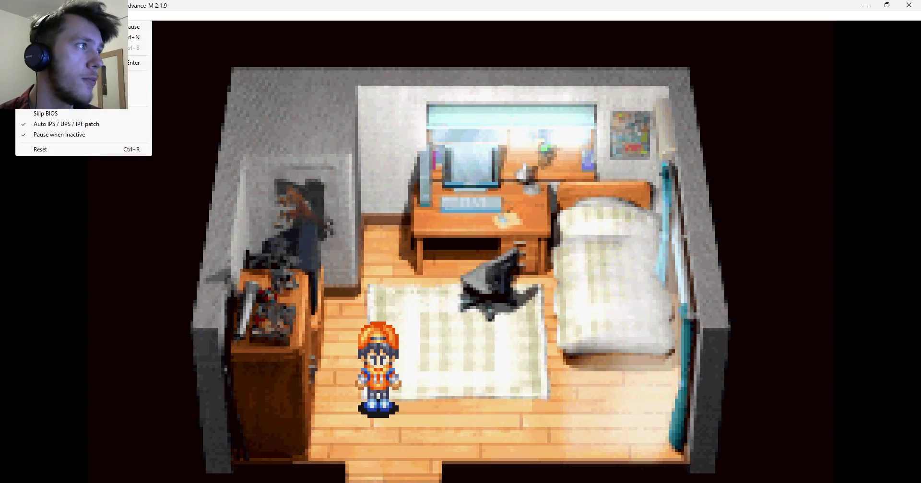
{"action": "mouse_move", "coordinate": [85, 15]}
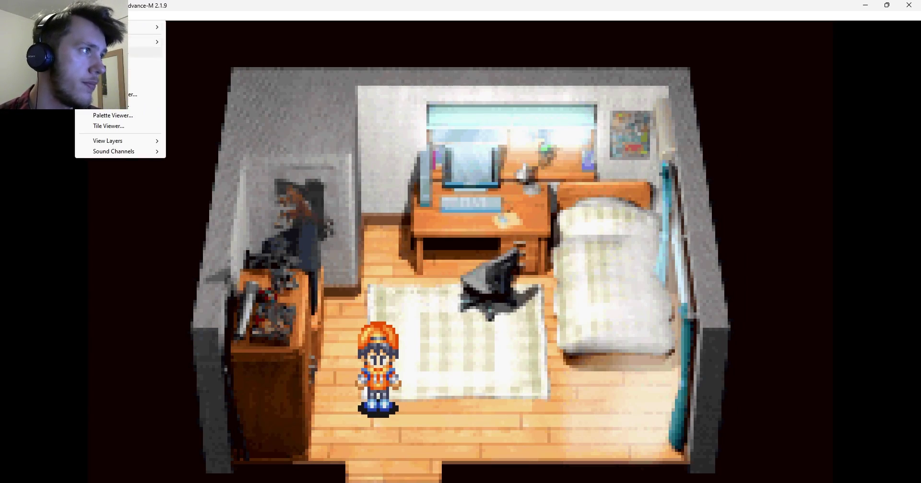
{"action": "left_click", "coordinate": [119, 117]}
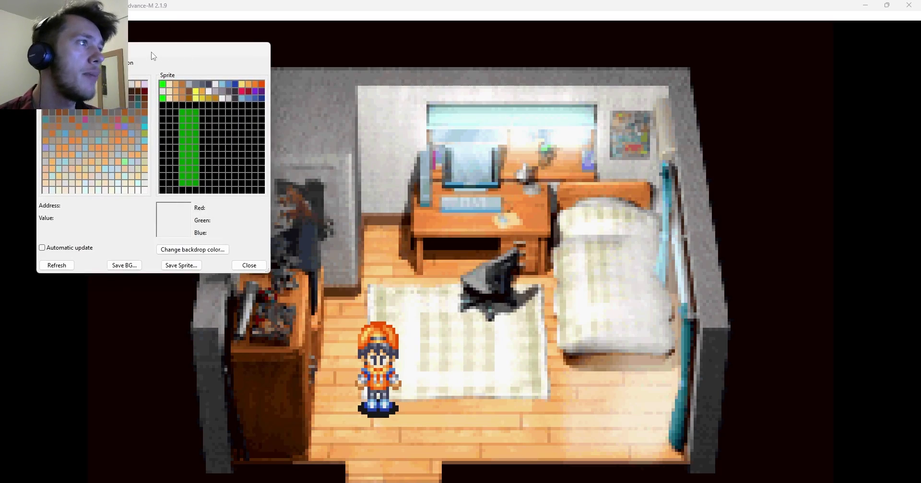
{"action": "left_click_drag", "start_coordinate": [152, 53], "coordinate": [463, 86]}
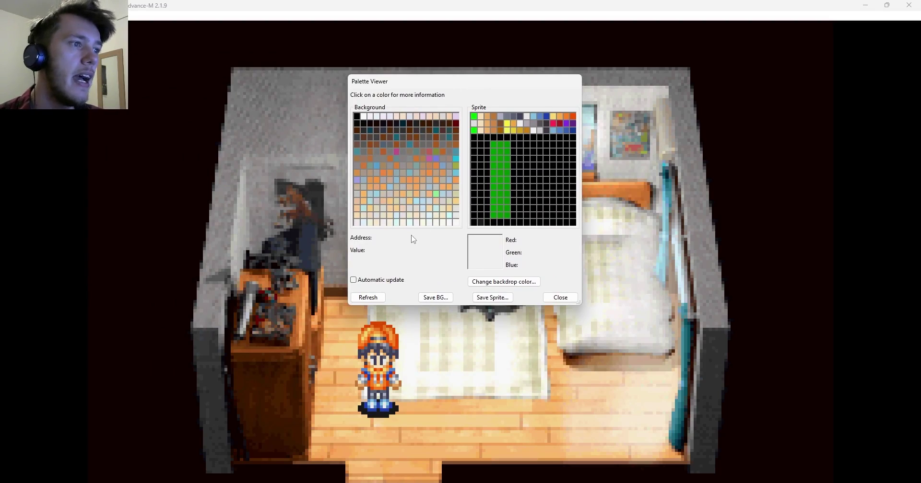
Step: Save the sprite palette over Yu-Gi-Oh! - The Sacred Cards (E)-obj.pal, then close the viewer
{"action": "left_click", "coordinate": [490, 298]}
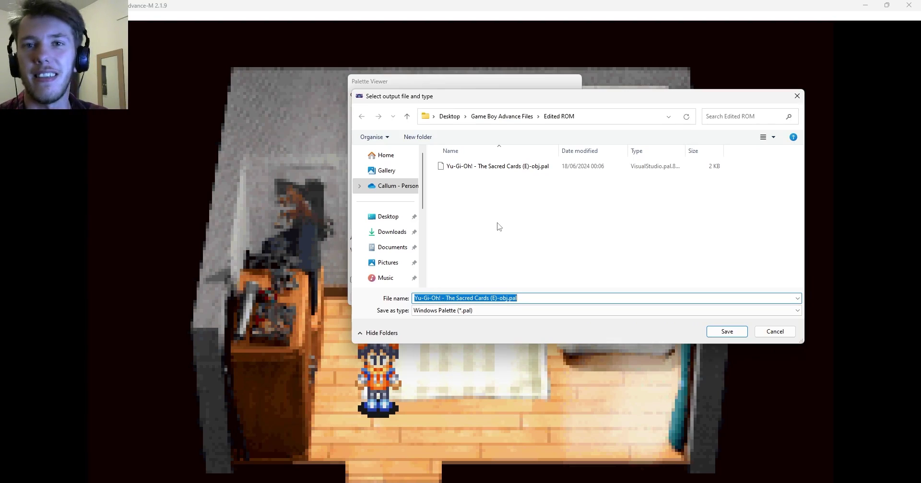
{"action": "double_click", "coordinate": [514, 166]}
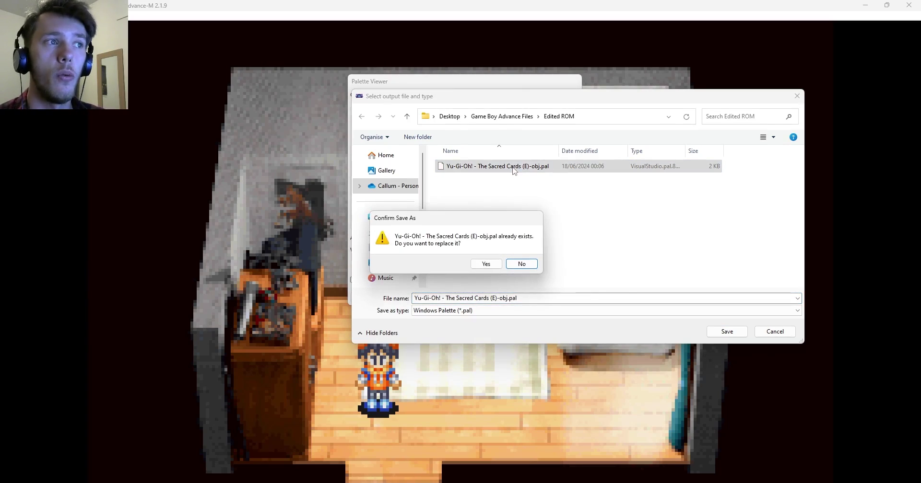
{"action": "left_click", "coordinate": [486, 264]}
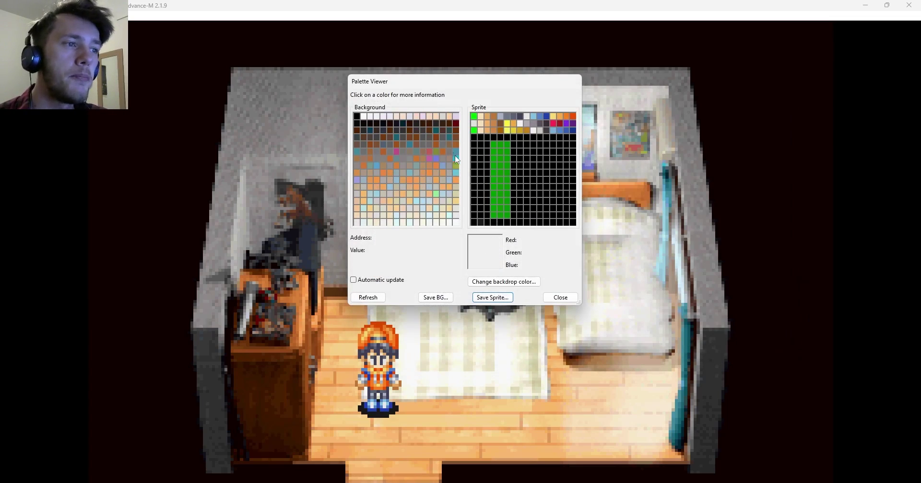
{"action": "left_click", "coordinate": [559, 297]}
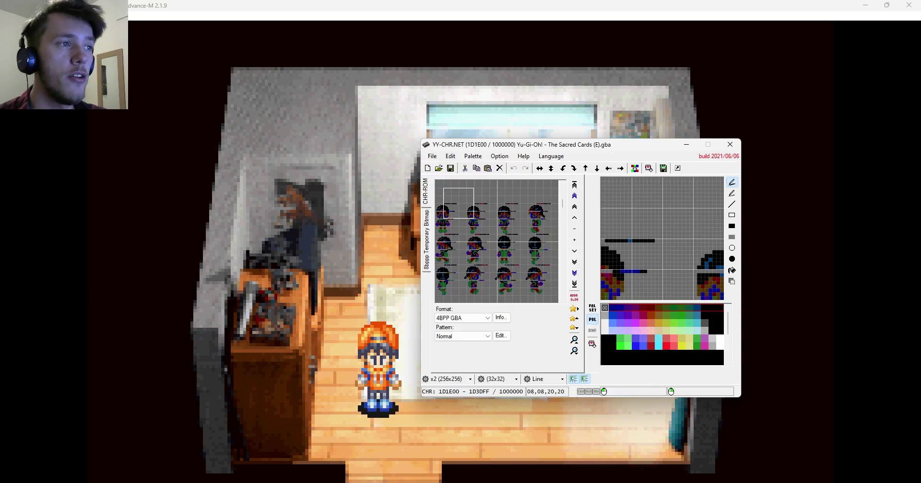
Step: Load Yu-Gi-Oh! - The Sacred Cards (E)-obj.pal into YY-CHR as an RGB palette
{"action": "key", "text": "alt+Tab"}
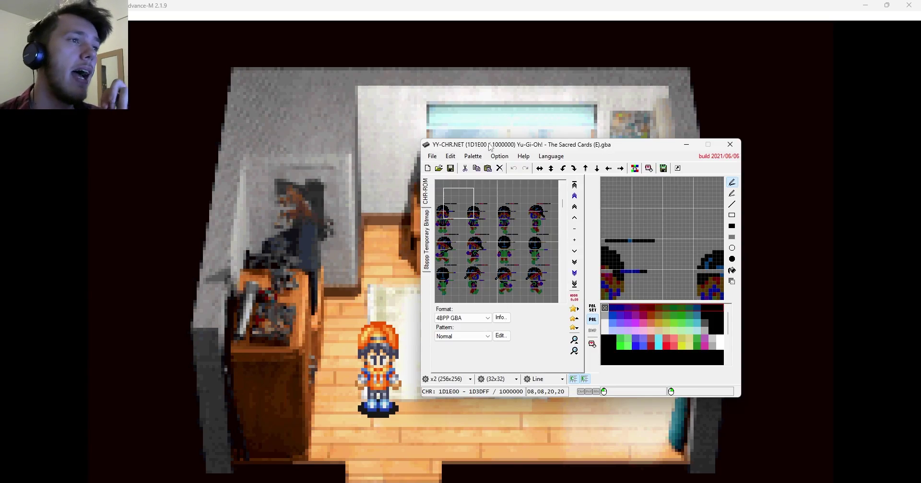
{"action": "left_click_drag", "start_coordinate": [482, 147], "coordinate": [393, 133]}
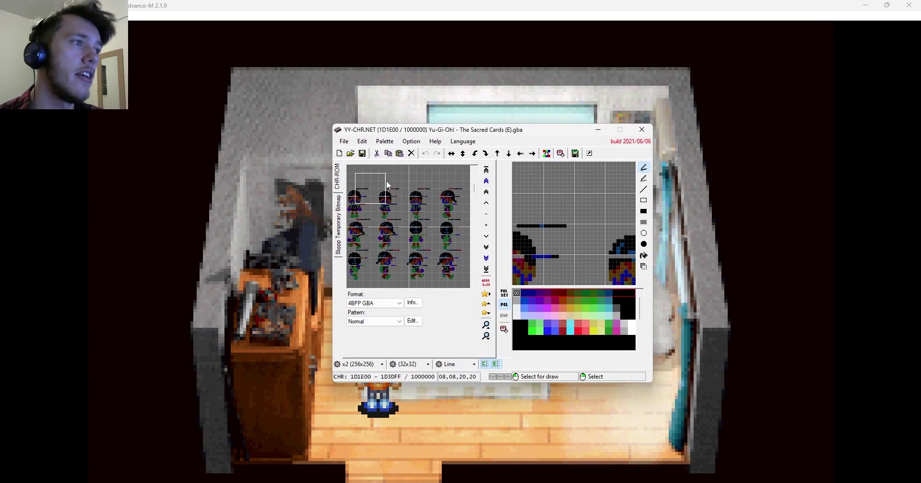
{"action": "left_click", "coordinate": [384, 142]}
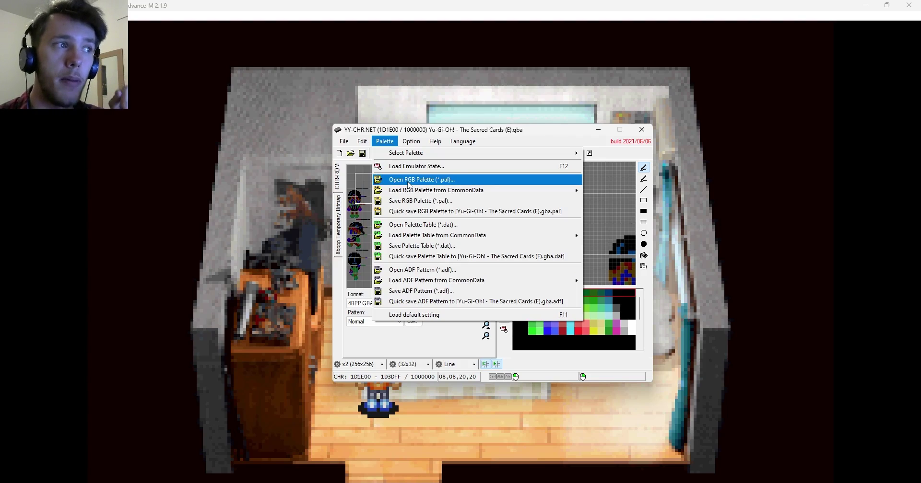
{"action": "left_click", "coordinate": [409, 185]}
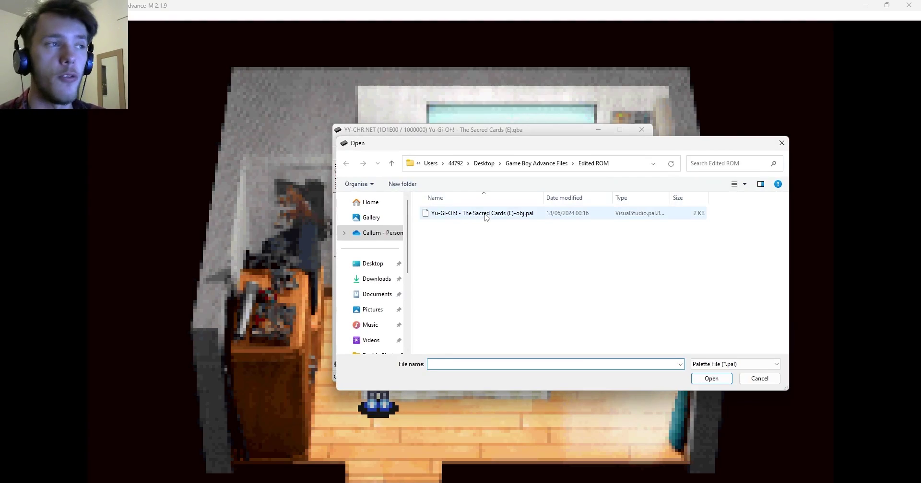
{"action": "double_click", "coordinate": [486, 217]}
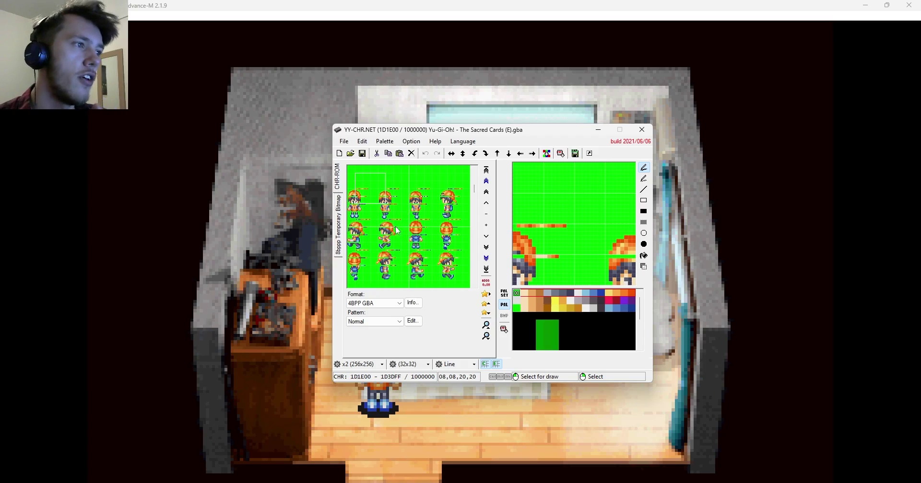
Step: Select the top-left character sprite in the tile grid for editing
{"action": "left_click", "coordinate": [388, 206]}
{"action": "left_click", "coordinate": [386, 204]}
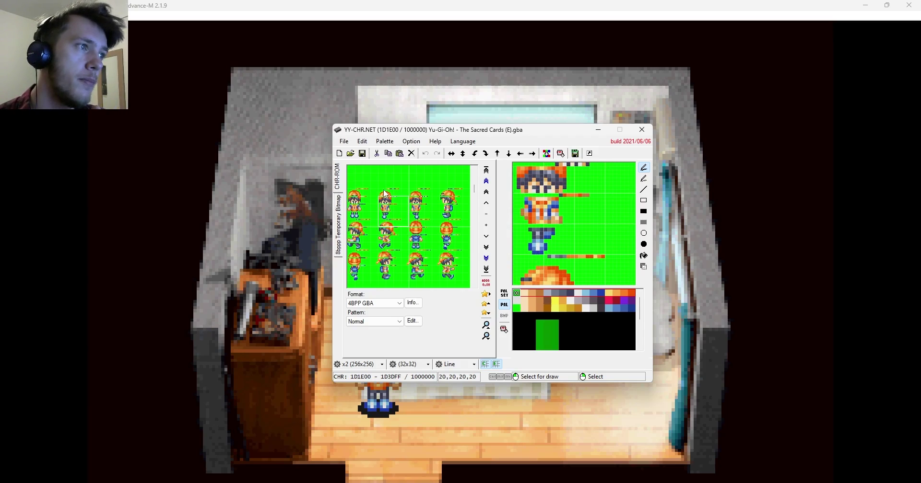
{"action": "left_click", "coordinate": [388, 203]}
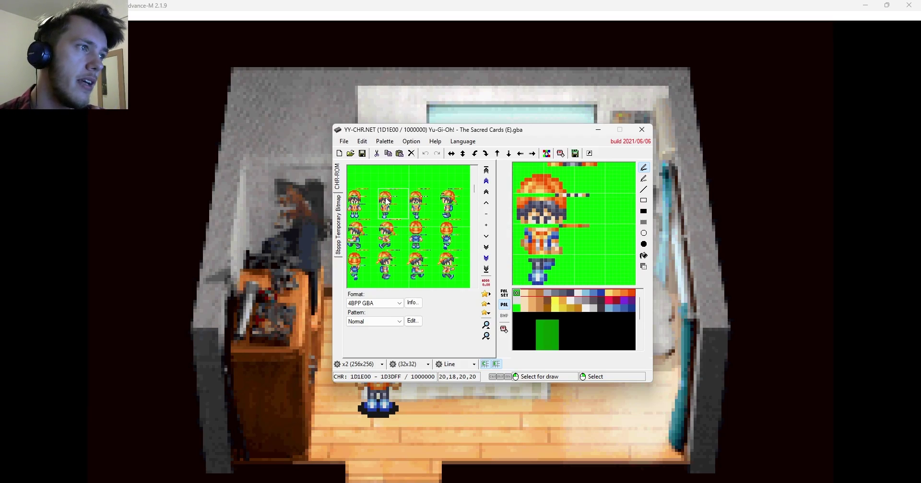
Step: Nudge the tile data with Byte +1/-1 until the address reads 1D1DE4 and the sprite aligns
{"action": "left_click", "coordinate": [488, 226]}
{"action": "left_click", "coordinate": [488, 226]}
{"action": "left_click", "coordinate": [488, 226]}
{"action": "left_click", "coordinate": [487, 226]}
{"action": "left_click", "coordinate": [488, 225]}
{"action": "left_click", "coordinate": [488, 219]}
{"action": "left_click", "coordinate": [487, 219]}
{"action": "left_click", "coordinate": [487, 219]}
{"action": "left_click", "coordinate": [487, 219]}
{"action": "left_click", "coordinate": [487, 219]}
{"action": "left_click", "coordinate": [488, 219]}
{"action": "left_click", "coordinate": [487, 219]}
{"action": "left_click", "coordinate": [487, 219]}
{"action": "left_click", "coordinate": [487, 220]}
{"action": "left_click", "coordinate": [487, 219]}
{"action": "left_click", "coordinate": [488, 219]}
{"action": "left_click", "coordinate": [488, 219]}
{"action": "left_click", "coordinate": [488, 219]}
{"action": "left_click", "coordinate": [488, 219]}
{"action": "left_click", "coordinate": [487, 220]}
{"action": "left_click", "coordinate": [487, 220]}
{"action": "left_click", "coordinate": [487, 220]}
{"action": "left_click", "coordinate": [487, 219]}
{"action": "left_click", "coordinate": [488, 219]}
{"action": "left_click", "coordinate": [488, 220]}
{"action": "left_click", "coordinate": [488, 219]}
{"action": "left_click", "coordinate": [487, 219]}
{"action": "left_click", "coordinate": [487, 220]}
{"action": "left_click", "coordinate": [487, 219]}
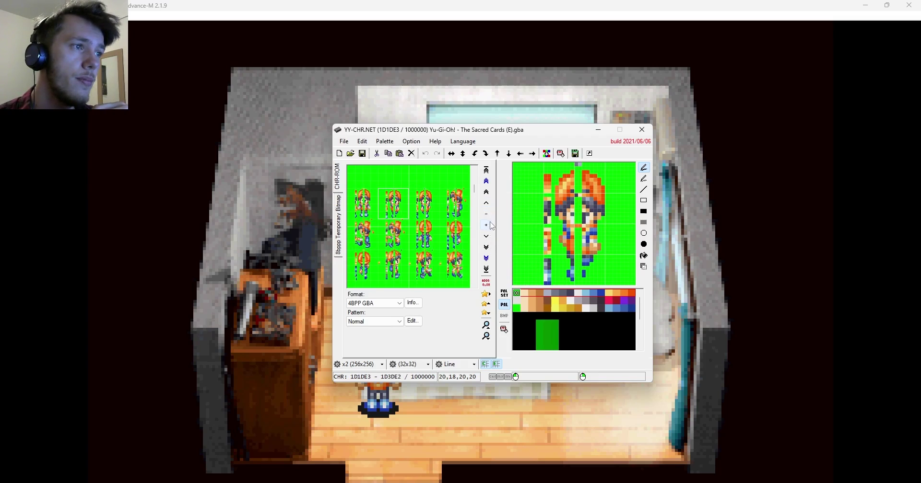
{"action": "left_click", "coordinate": [488, 225]}
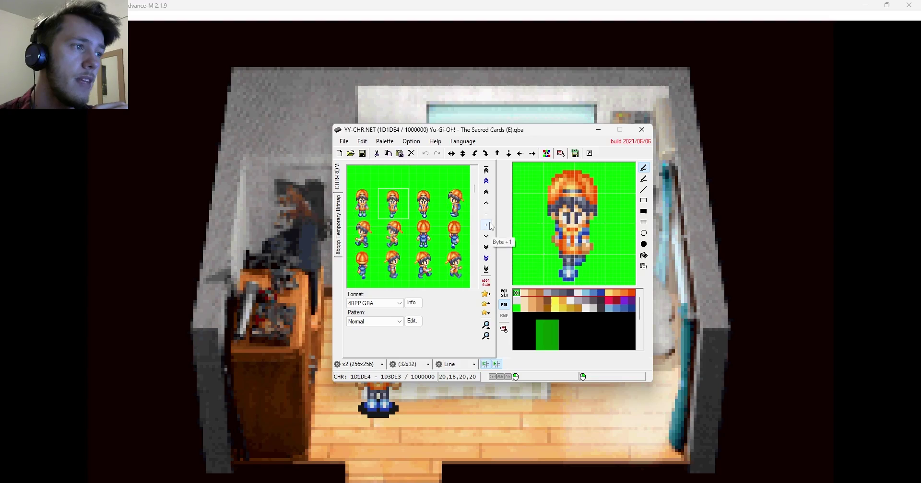
Step: Check the third- and second-column sprite frames in the edit area
{"action": "left_click", "coordinate": [425, 204]}
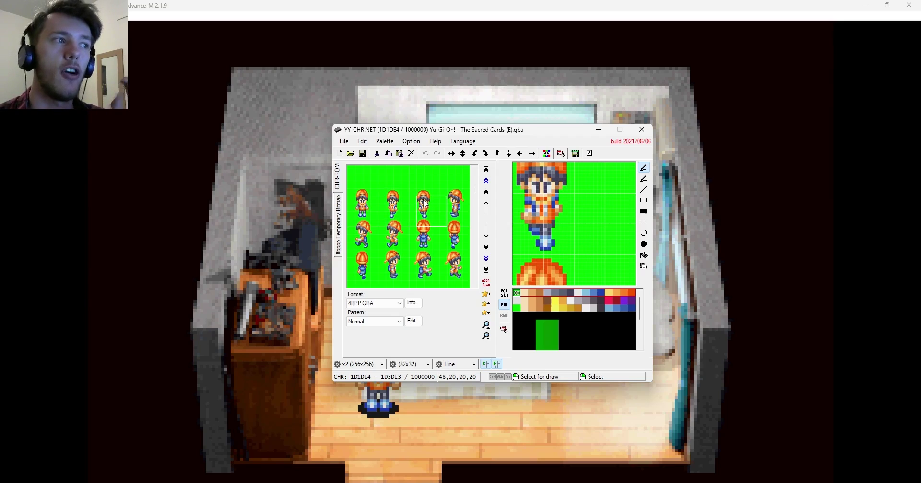
{"action": "left_click", "coordinate": [392, 204]}
{"action": "left_click", "coordinate": [388, 196]}
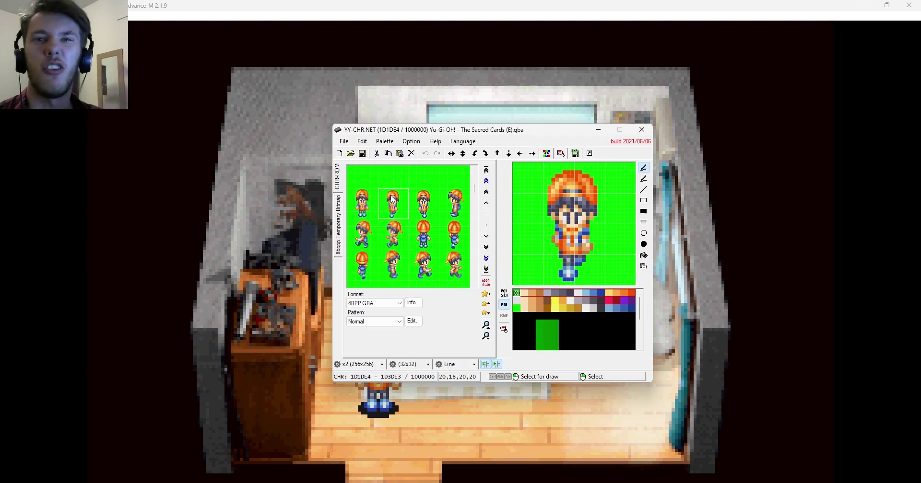
Step: Scroll the CHR-ROM view up to the girl's sprites around address 1983E4
{"action": "scroll", "coordinate": [404, 229], "scroll_direction": "up", "scroll_amount": 10}
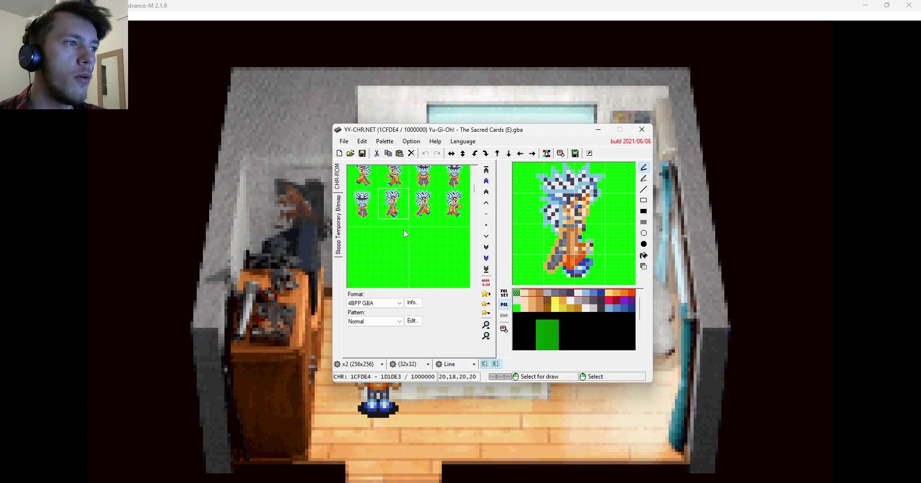
{"action": "scroll", "coordinate": [404, 229], "scroll_direction": "up", "scroll_amount": 20}
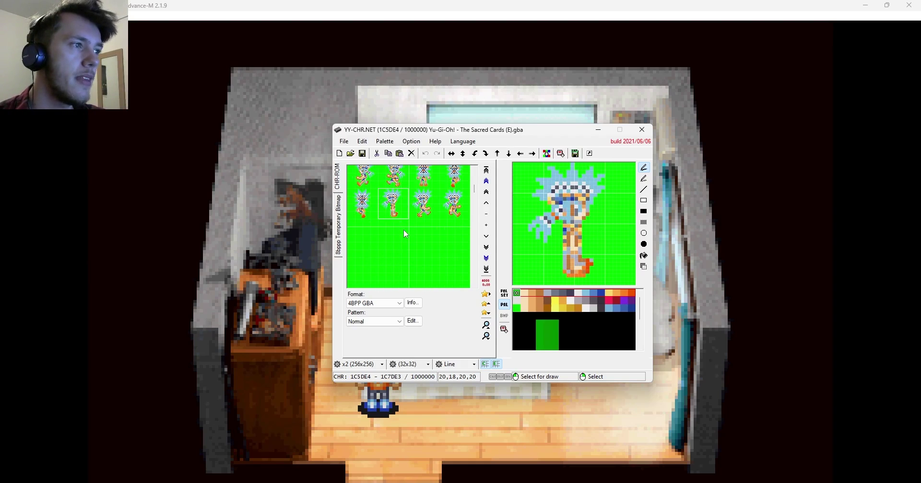
{"action": "scroll", "coordinate": [403, 229], "scroll_direction": "down", "scroll_amount": 4}
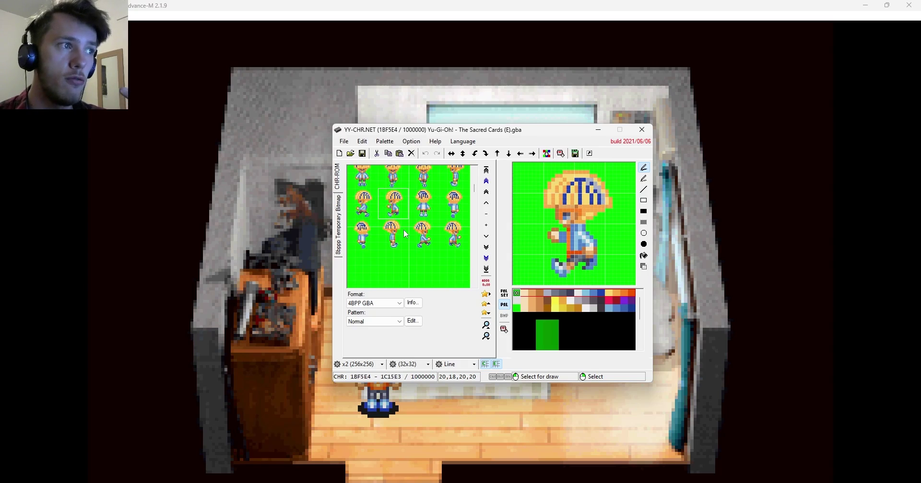
{"action": "scroll", "coordinate": [404, 229], "scroll_direction": "up", "scroll_amount": 4}
{"action": "scroll", "coordinate": [404, 229], "scroll_direction": "down", "scroll_amount": 4}
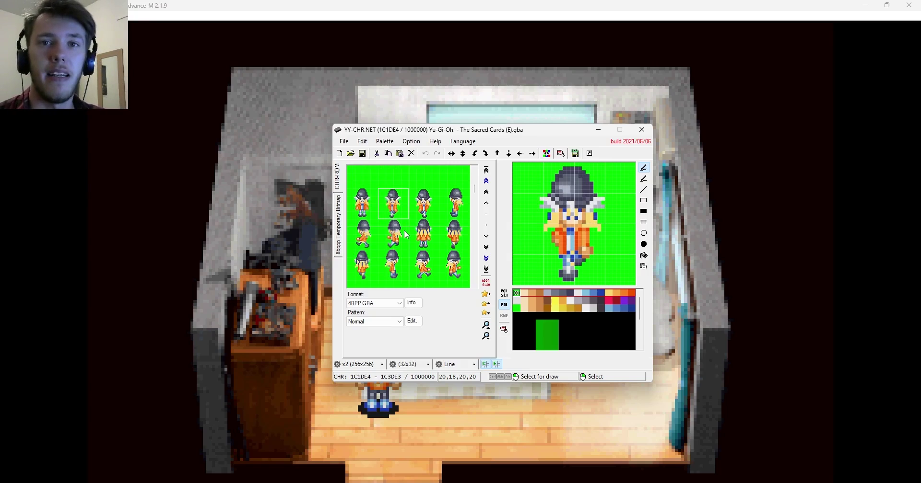
{"action": "scroll", "coordinate": [404, 231], "scroll_direction": "up", "scroll_amount": 17}
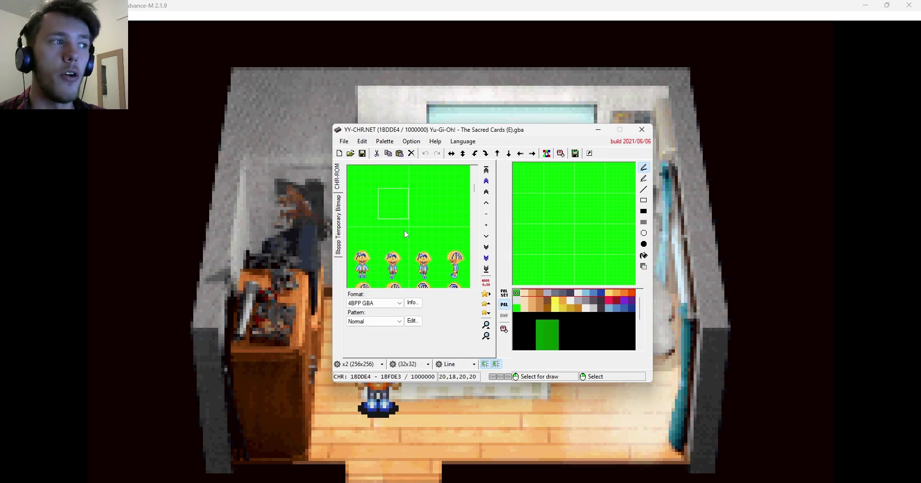
{"action": "scroll", "coordinate": [404, 231], "scroll_direction": "up", "scroll_amount": 20}
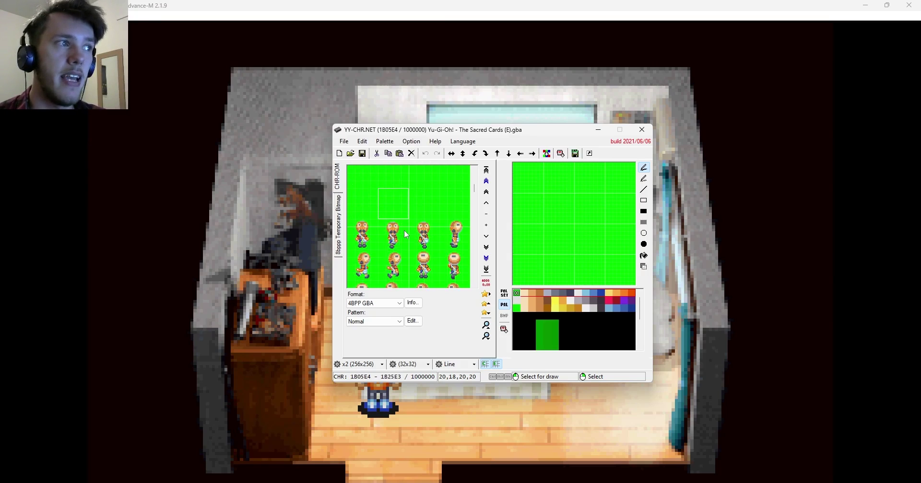
{"action": "scroll", "coordinate": [405, 232], "scroll_direction": "up", "scroll_amount": 20}
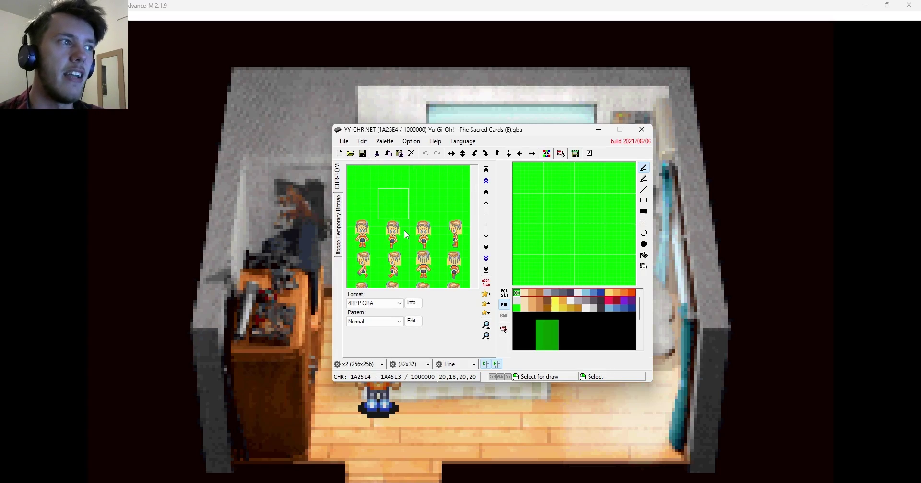
{"action": "scroll", "coordinate": [405, 232], "scroll_direction": "up", "scroll_amount": 11}
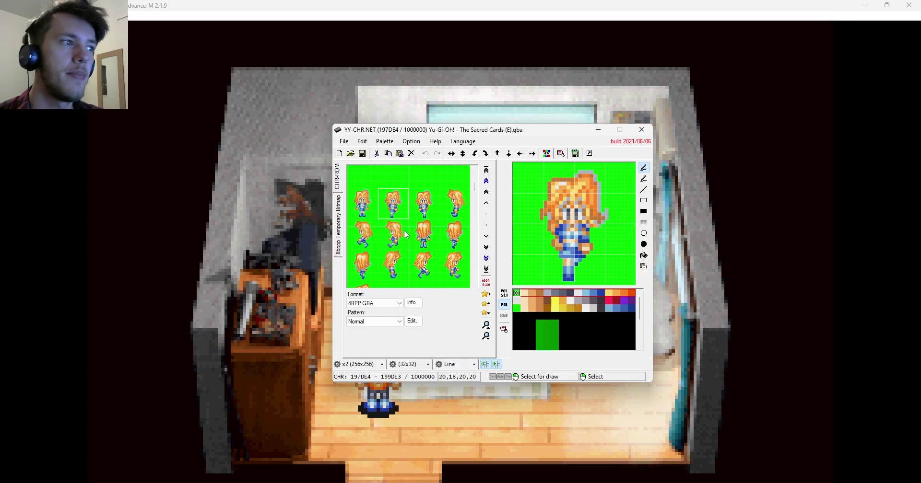
{"action": "scroll", "coordinate": [406, 234], "scroll_direction": "up", "scroll_amount": 1}
{"action": "scroll", "coordinate": [406, 234], "scroll_direction": "down", "scroll_amount": 1}
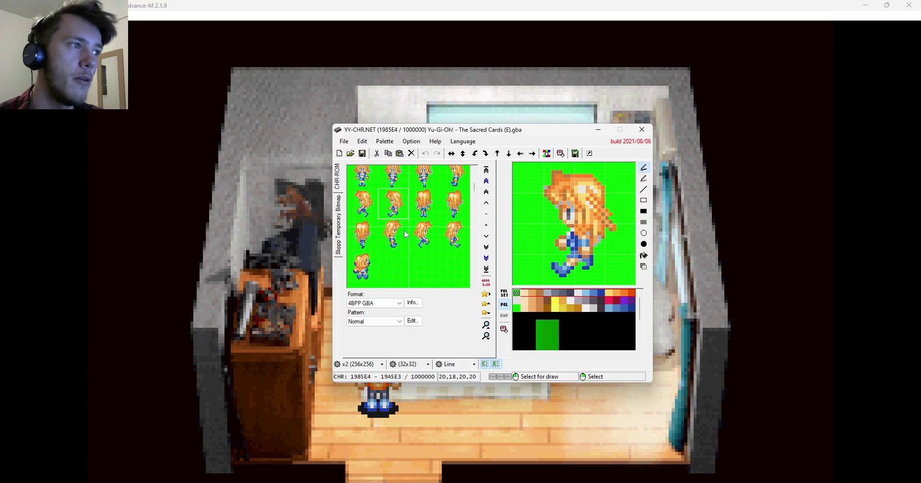
Step: Use the scrollbar arrows to line the girl's sprite rows up with the tile grid
{"action": "left_click", "coordinate": [474, 171]}
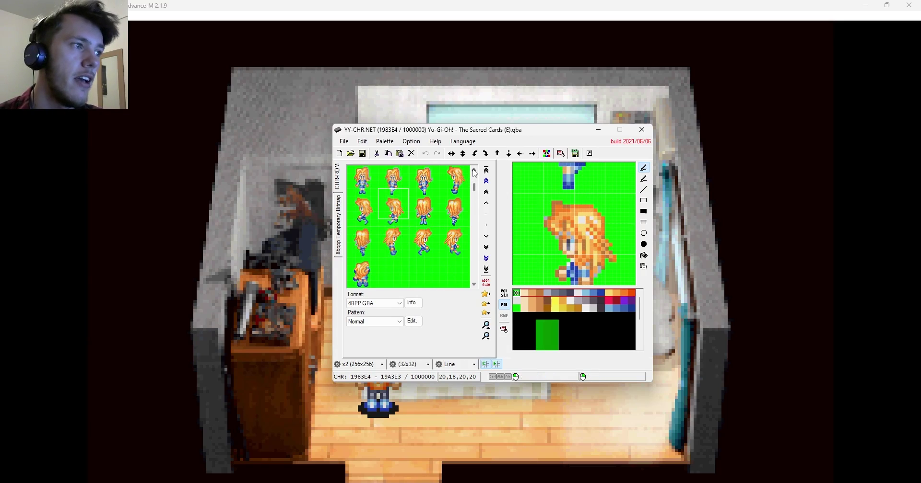
{"action": "scroll", "coordinate": [413, 235], "scroll_direction": "down", "scroll_amount": 1}
{"action": "scroll", "coordinate": [406, 214], "scroll_direction": "up", "scroll_amount": 1}
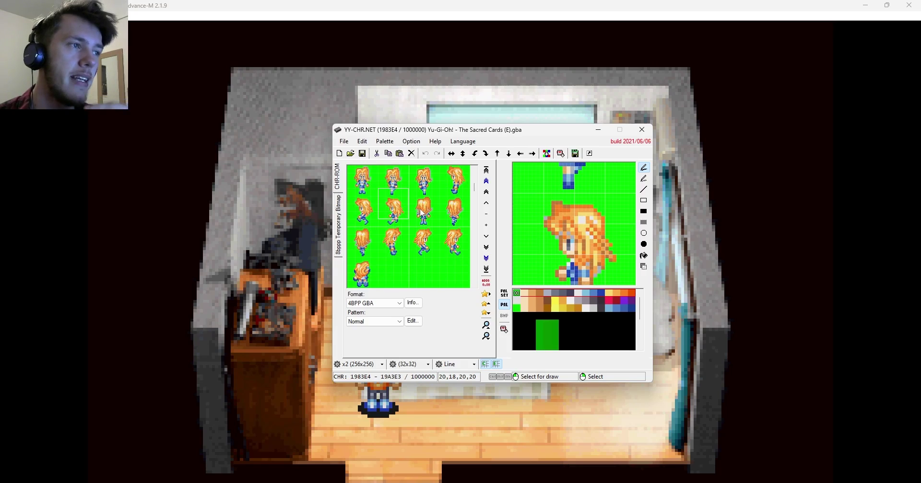
{"action": "left_click", "coordinate": [475, 171]}
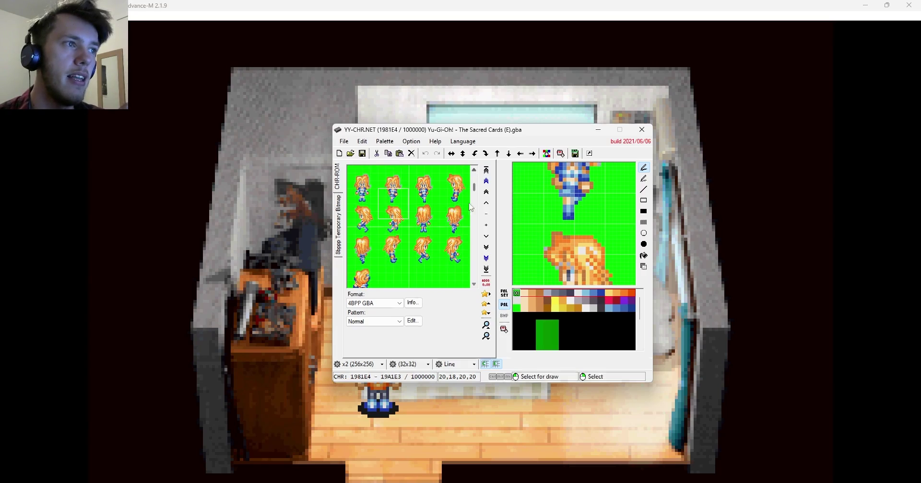
{"action": "left_click", "coordinate": [475, 286]}
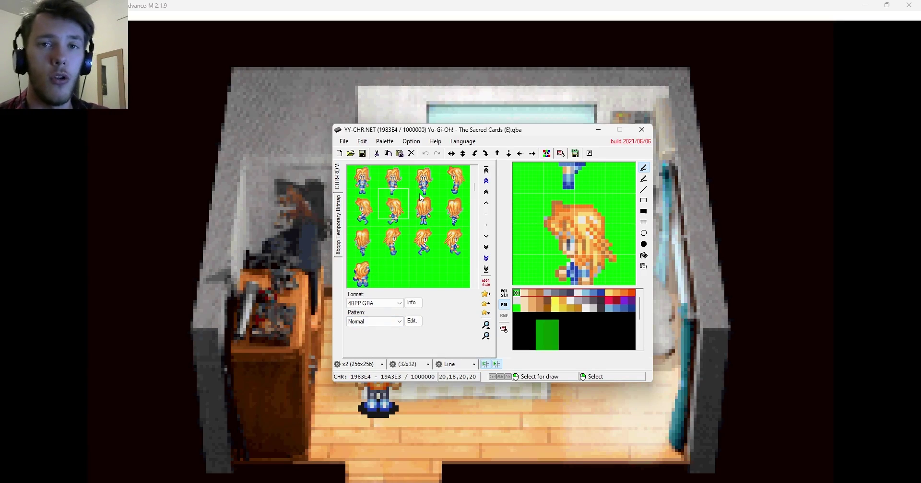
Step: Select the left girl sprite and trial the 128x128 edit size before reverting to 32x32
{"action": "left_click_drag", "start_coordinate": [429, 182], "coordinate": [362, 206]}
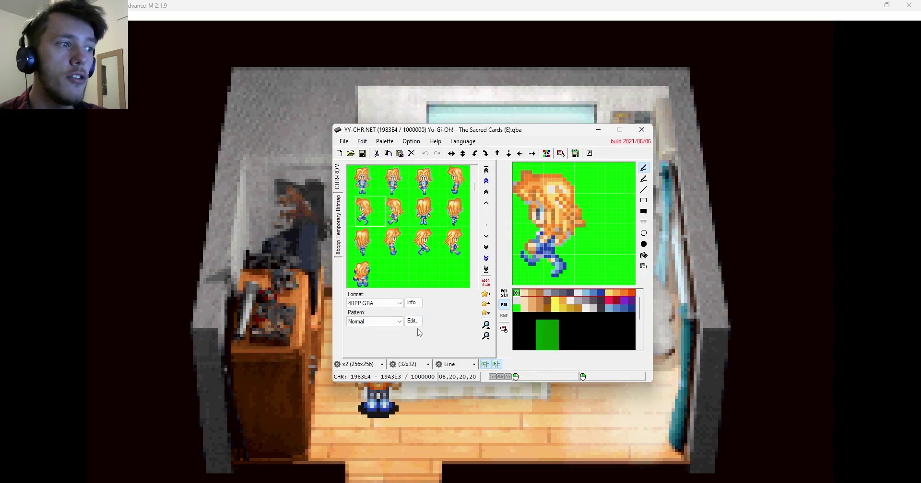
{"action": "left_click", "coordinate": [411, 364]}
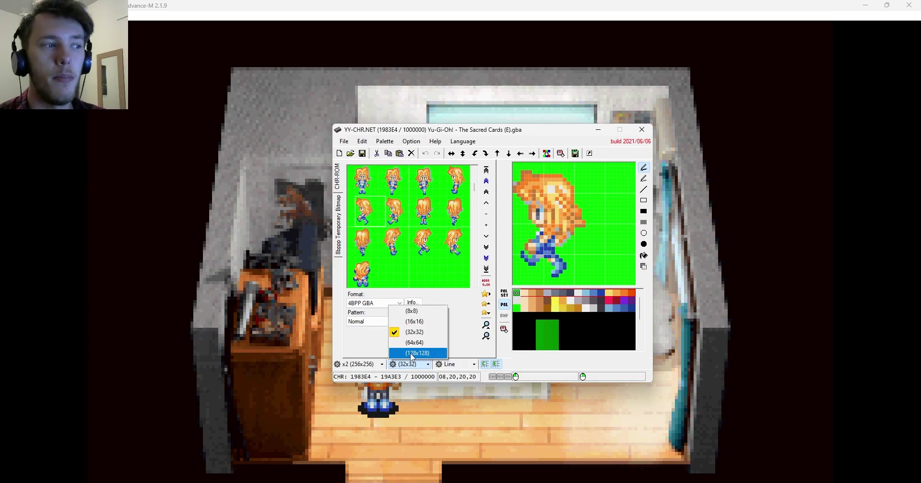
{"action": "left_click", "coordinate": [412, 353]}
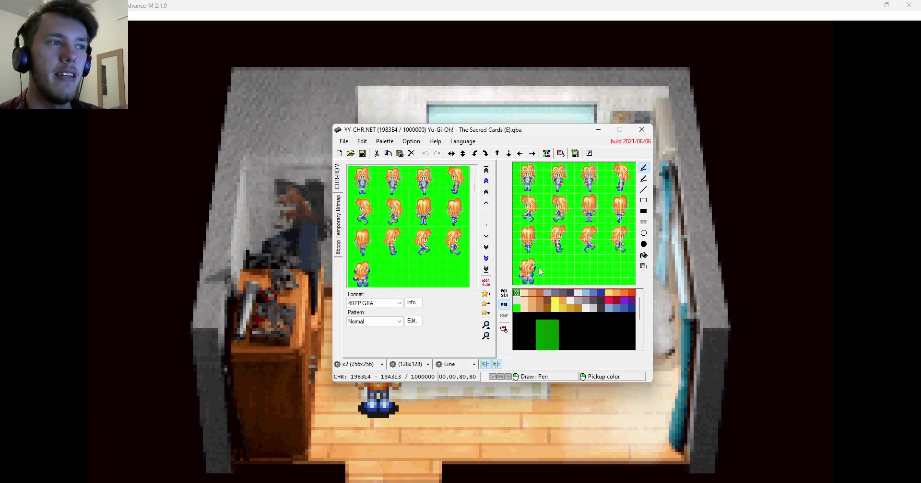
{"action": "left_click", "coordinate": [409, 364]}
{"action": "left_click", "coordinate": [407, 338]}
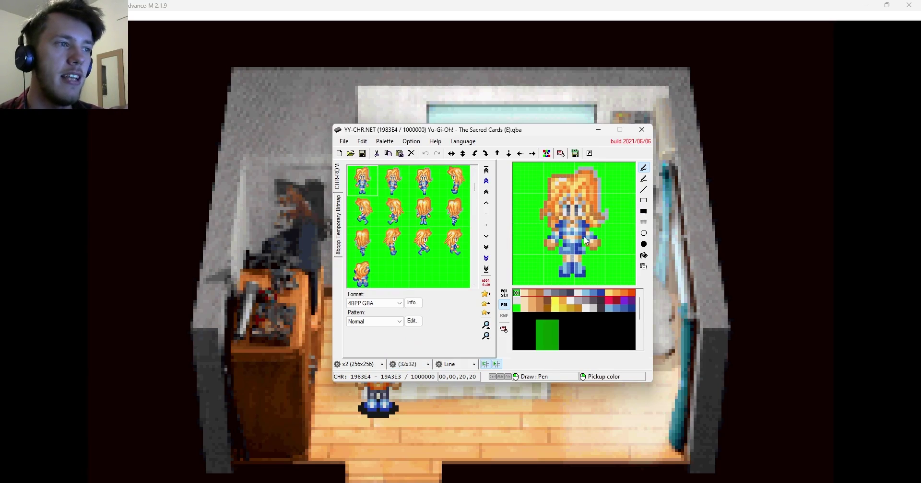
Step: Reposition the 32x32 edit block to centre a single girl sprite
{"action": "left_click", "coordinate": [417, 188]}
{"action": "left_click", "coordinate": [383, 187]}
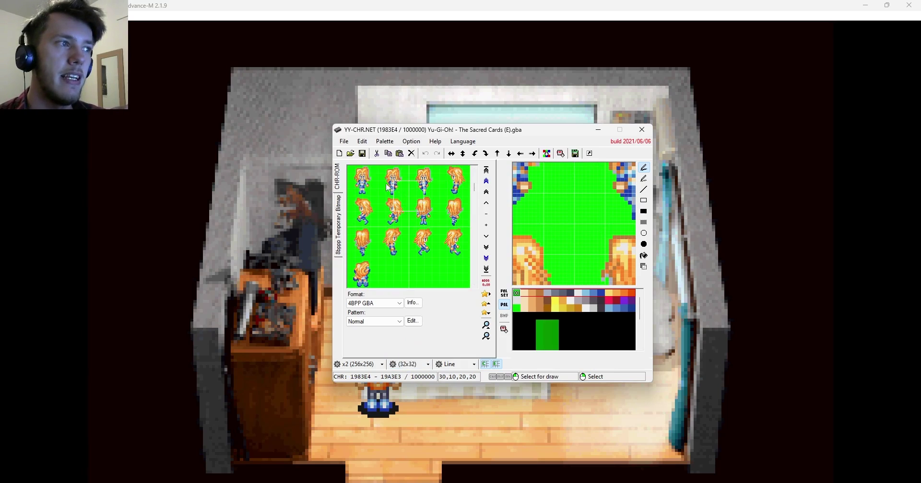
{"action": "left_click", "coordinate": [386, 214]}
{"action": "left_click", "coordinate": [402, 233]}
{"action": "left_click", "coordinate": [370, 207]}
{"action": "left_click", "coordinate": [443, 207]}
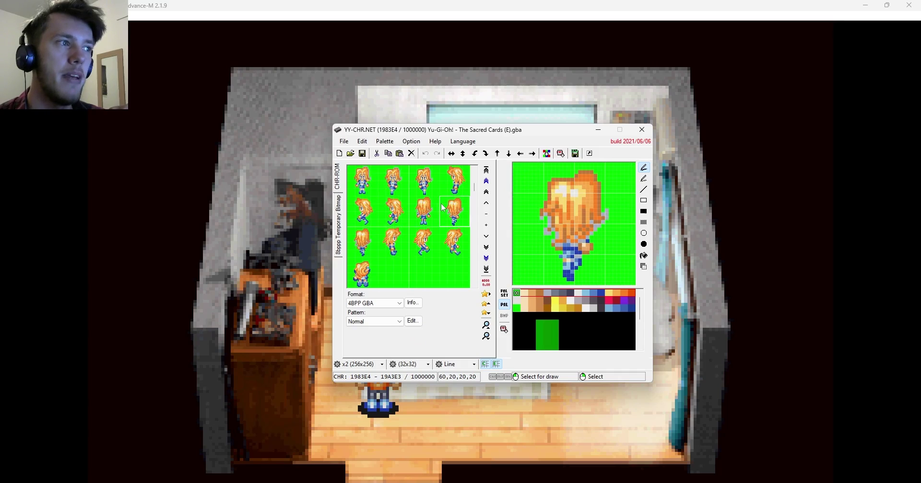
Step: Load the third top-row sprite, then switch the edit area to the full 128x128 sheet
{"action": "left_click", "coordinate": [421, 176]}
{"action": "left_click", "coordinate": [420, 179]}
{"action": "left_click", "coordinate": [424, 174]}
{"action": "left_click", "coordinate": [423, 175]}
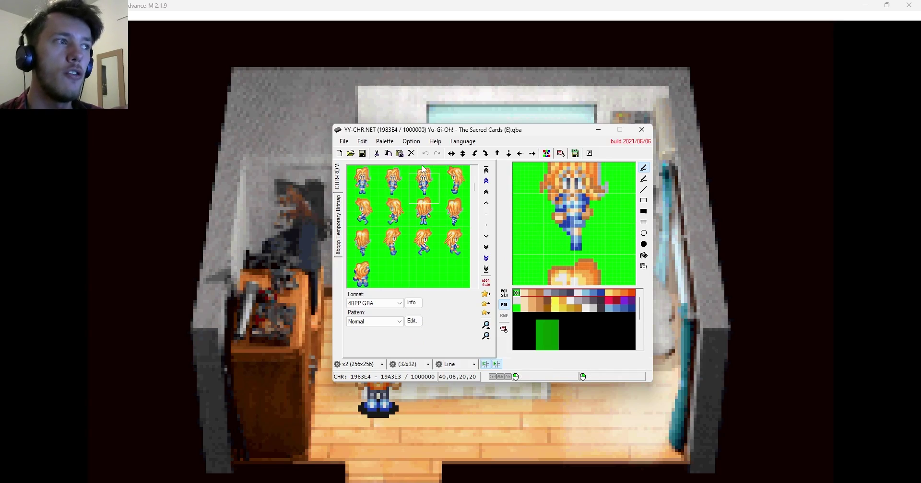
{"action": "left_click", "coordinate": [424, 172]}
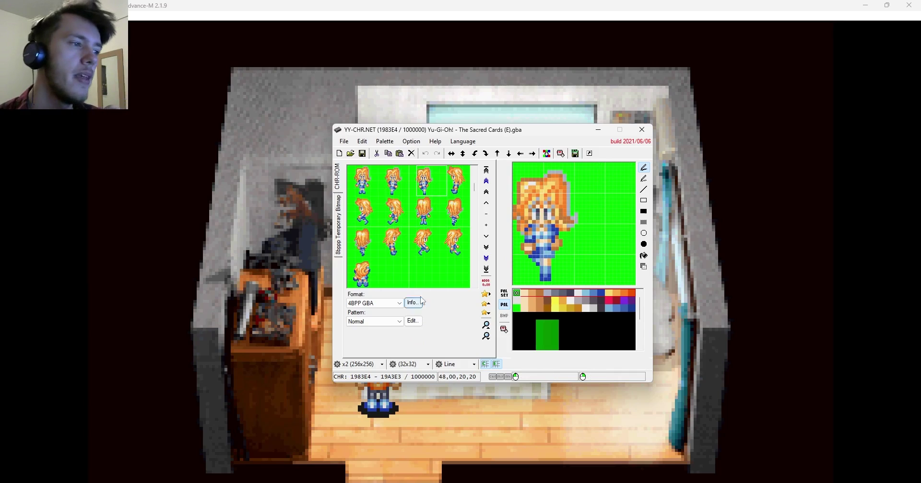
{"action": "left_click", "coordinate": [405, 365]}
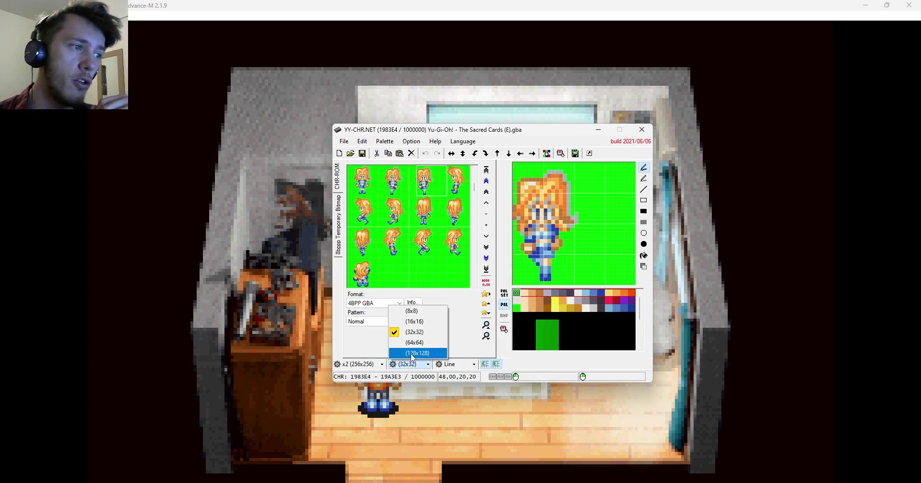
{"action": "left_click", "coordinate": [413, 354]}
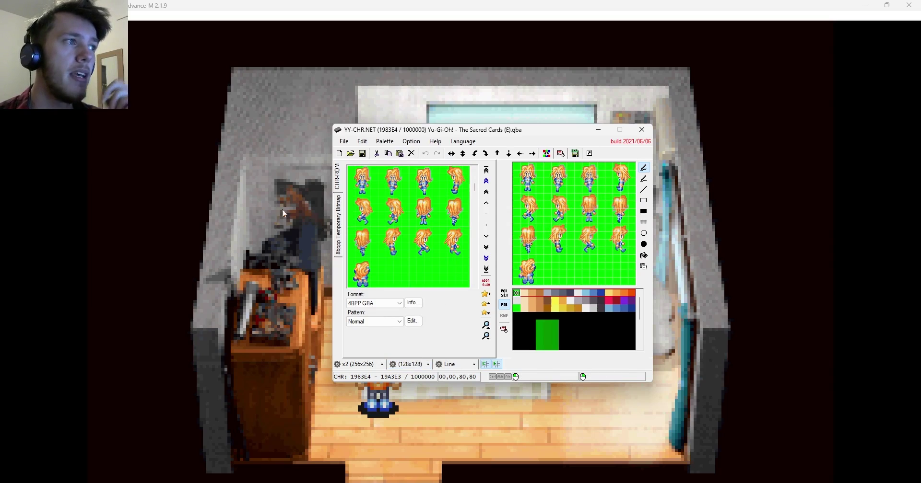
Step: Copy the girl's 128x128 sheet and scroll down to the main character's sprites at 1D23E4
{"action": "left_click", "coordinate": [362, 142]}
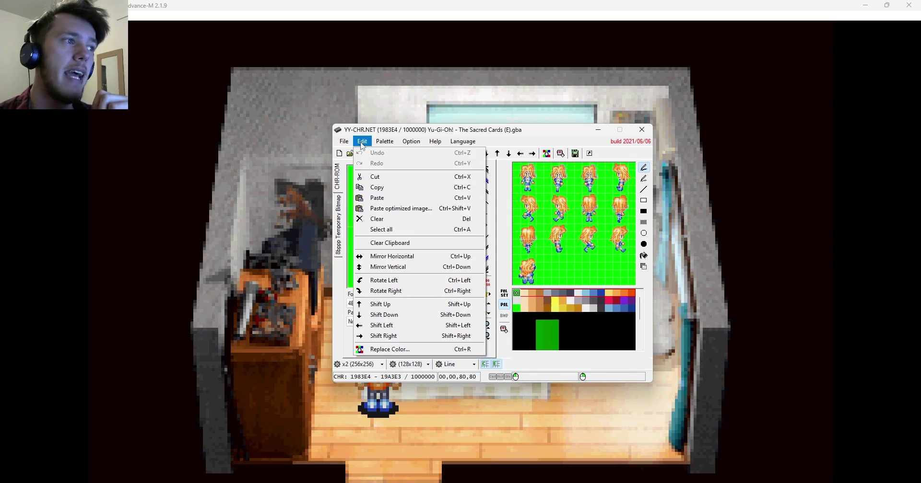
{"action": "left_click", "coordinate": [370, 187]}
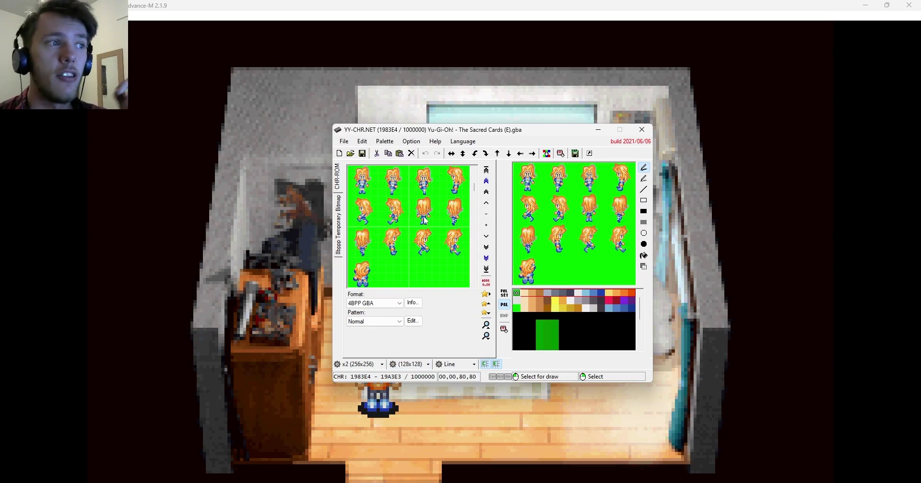
{"action": "scroll", "coordinate": [418, 224], "scroll_direction": "down", "scroll_amount": 4}
{"action": "scroll", "coordinate": [418, 225], "scroll_direction": "down", "scroll_amount": 1}
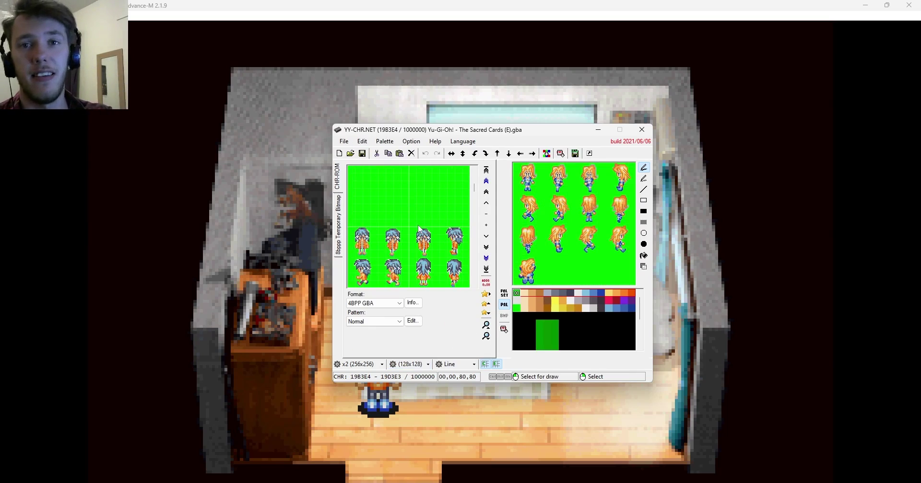
{"action": "scroll", "coordinate": [418, 225], "scroll_direction": "down", "scroll_amount": 14}
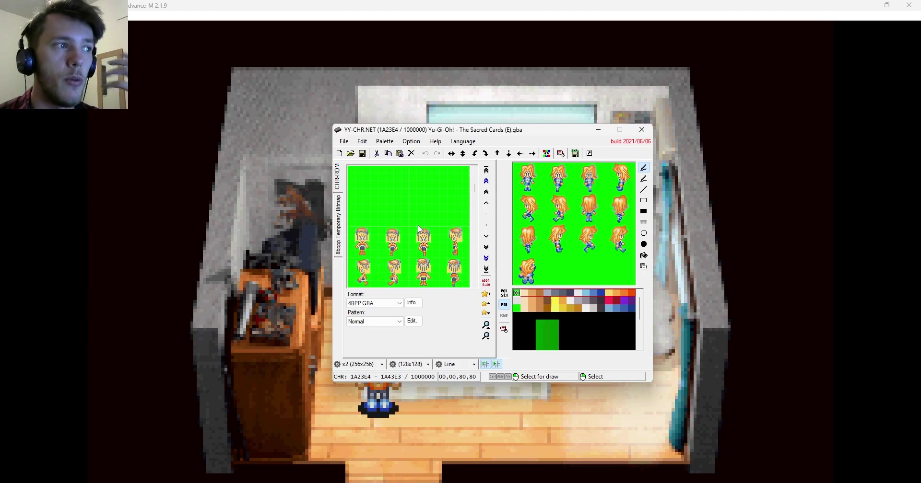
{"action": "scroll", "coordinate": [420, 229], "scroll_direction": "down", "scroll_amount": 20}
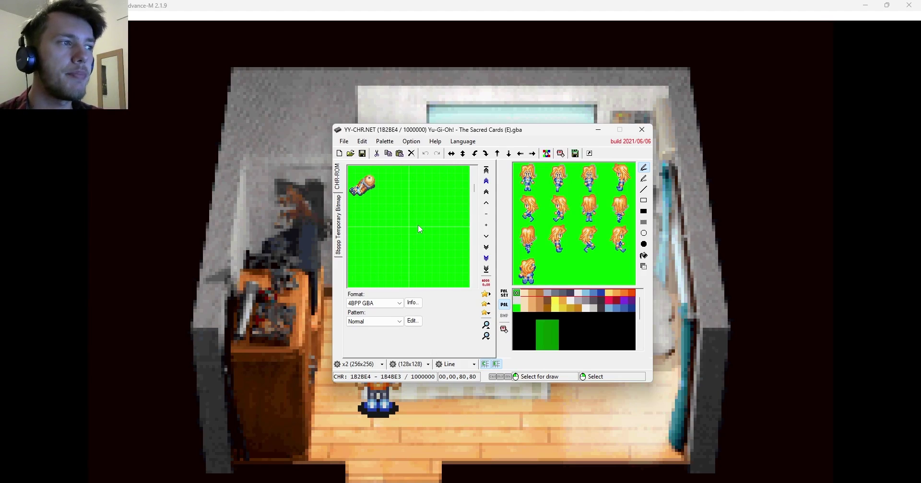
{"action": "scroll", "coordinate": [418, 225], "scroll_direction": "down", "scroll_amount": 20}
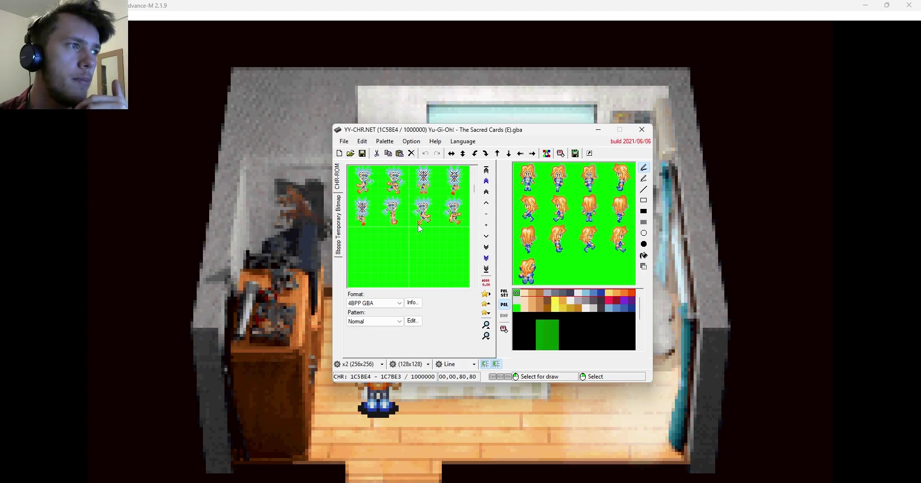
{"action": "scroll", "coordinate": [418, 227], "scroll_direction": "down", "scroll_amount": 20}
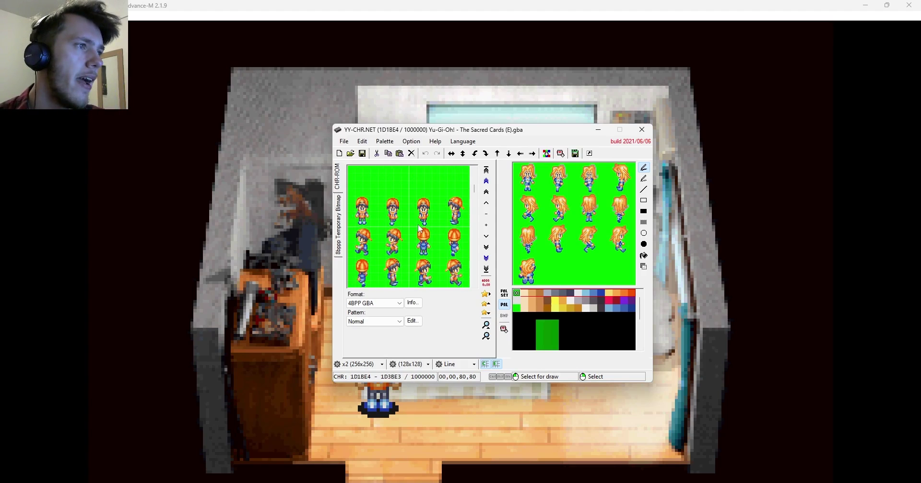
{"action": "scroll", "coordinate": [419, 228], "scroll_direction": "down", "scroll_amount": 1}
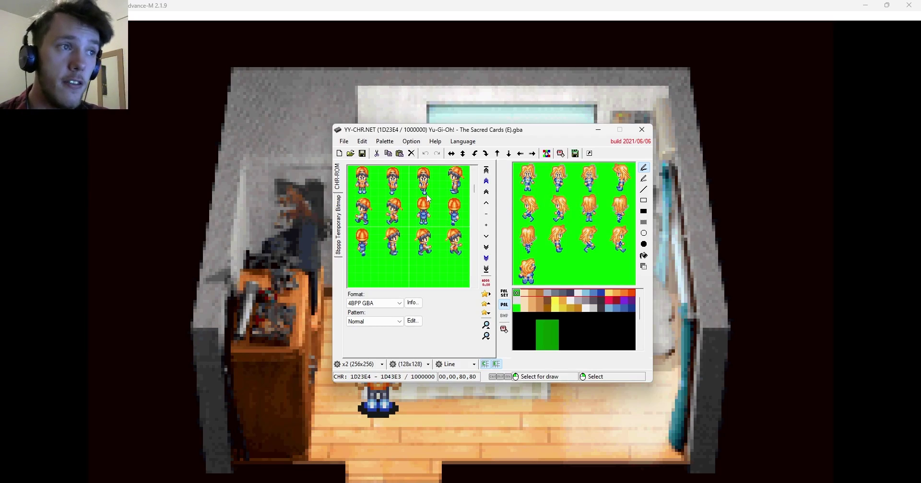
Step: Paste the girl's sprite sheet over the main character's frames at 1D23E4 and shift the window right
{"action": "left_click", "coordinate": [361, 143]}
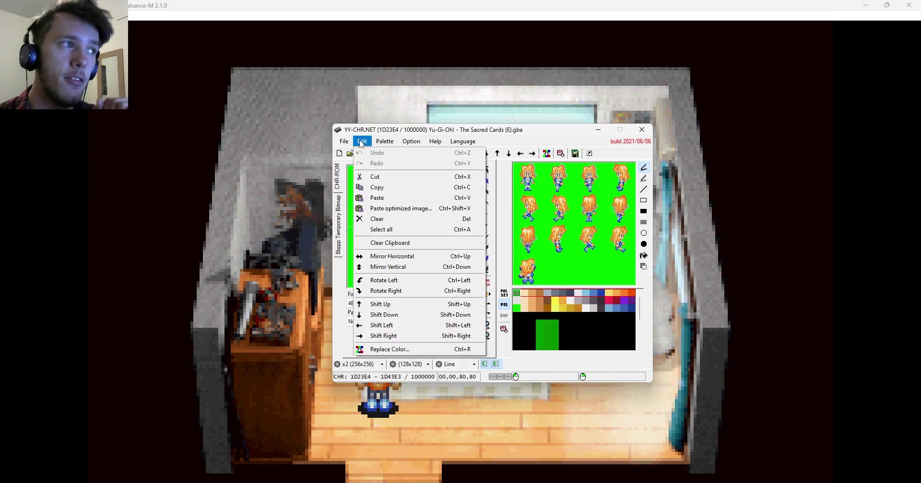
{"action": "left_click", "coordinate": [384, 198]}
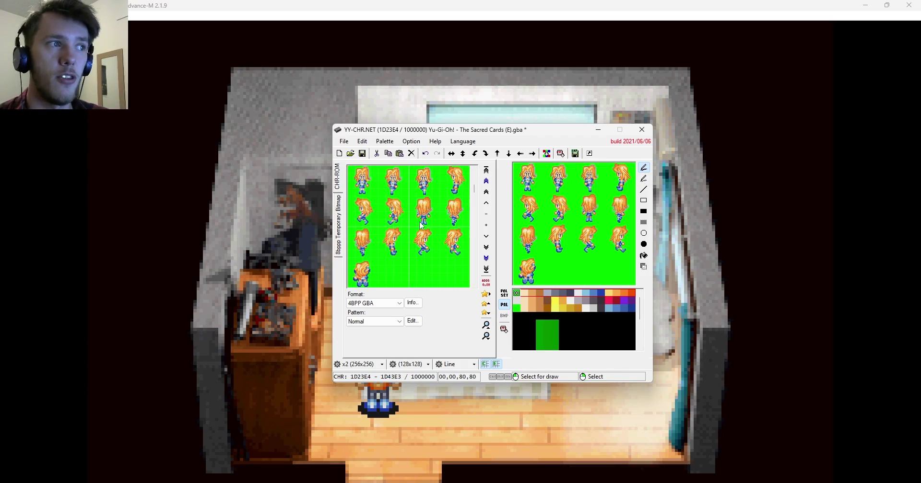
{"action": "left_click_drag", "start_coordinate": [426, 135], "coordinate": [428, 164]}
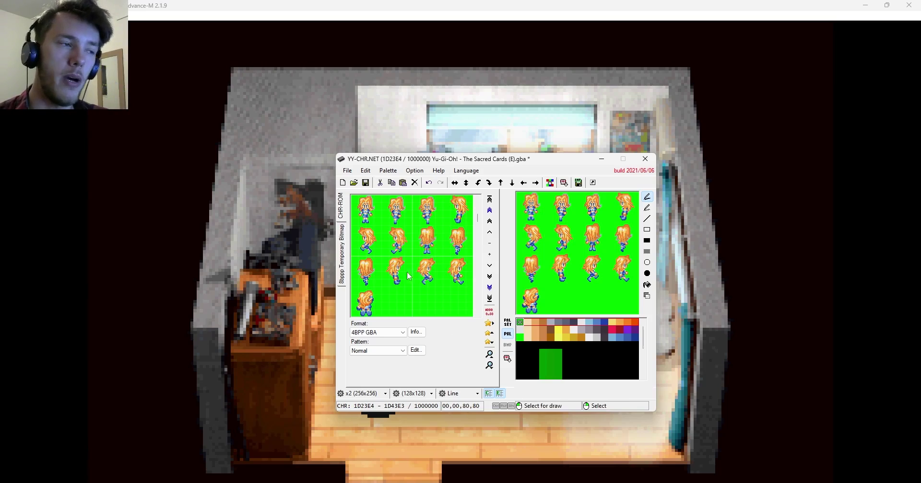
Step: Change the edit-area size from 128x128 to 32x32
{"action": "left_click", "coordinate": [417, 395]}
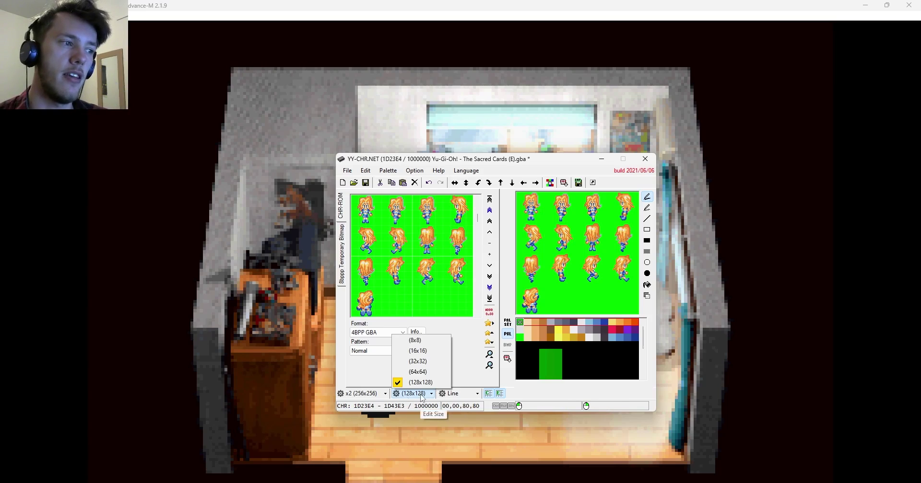
{"action": "left_click", "coordinate": [435, 351]}
{"action": "left_click", "coordinate": [412, 394]}
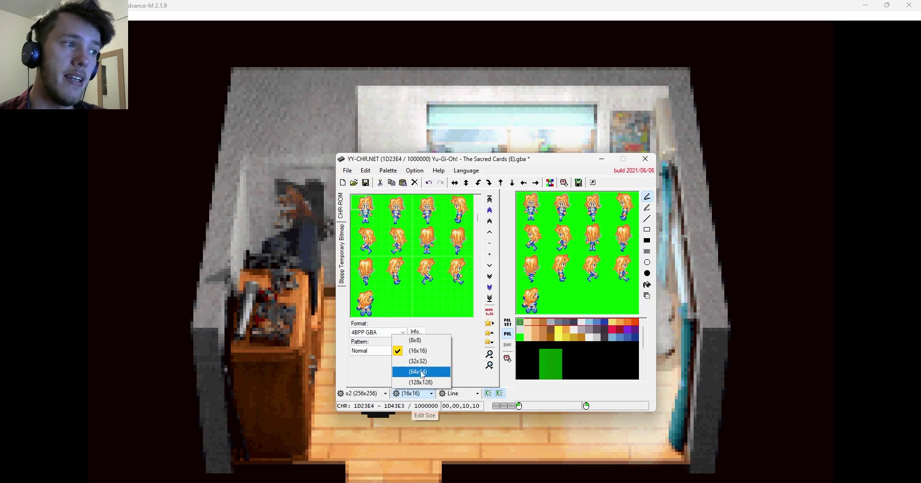
{"action": "left_click", "coordinate": [425, 362]}
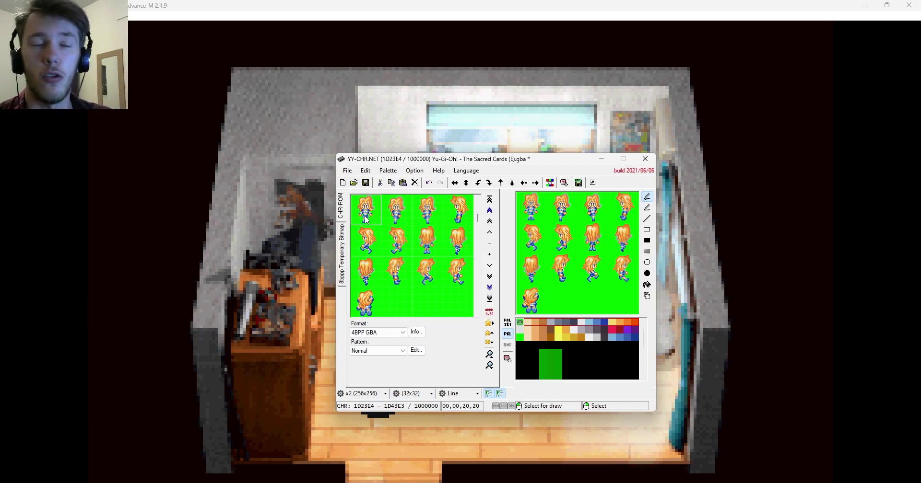
Step: Reposition the edit block until the first pasted girl sprite is centred
{"action": "left_click", "coordinate": [398, 215]}
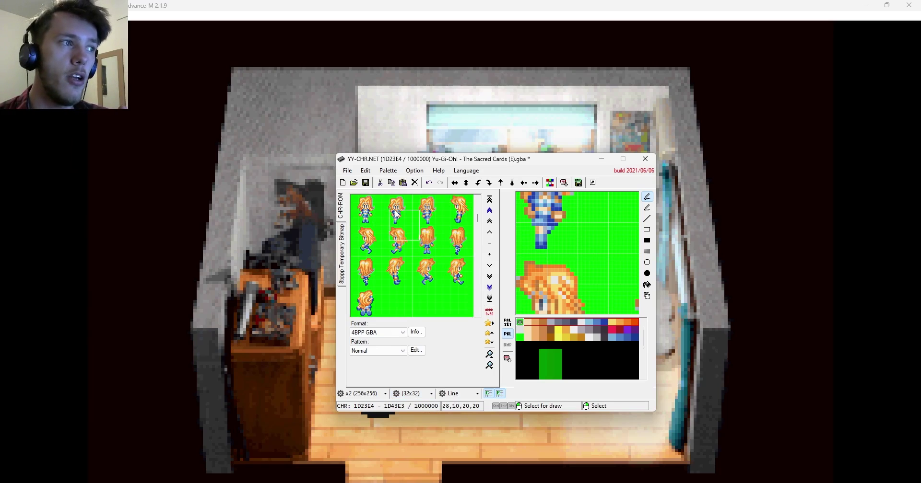
{"action": "left_click", "coordinate": [366, 207]}
{"action": "left_click", "coordinate": [357, 207]}
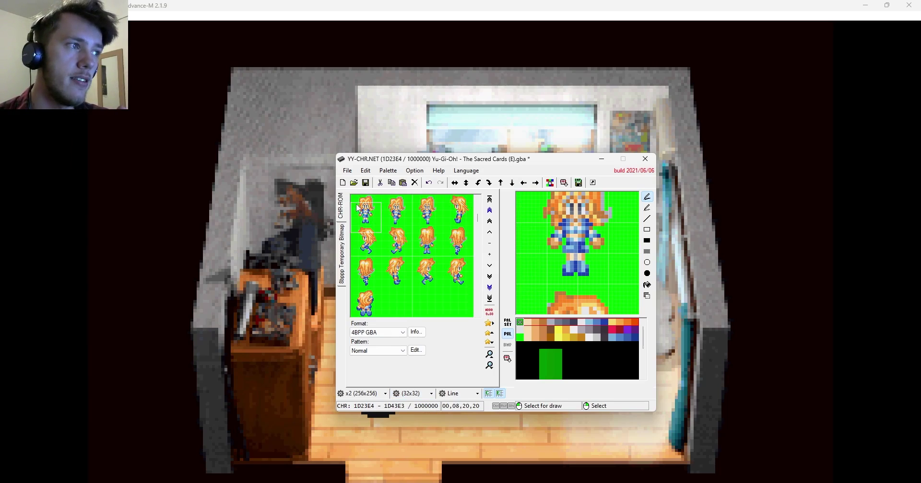
{"action": "left_click", "coordinate": [362, 206]}
{"action": "left_click", "coordinate": [360, 205]}
{"action": "left_click", "coordinate": [358, 203]}
{"action": "left_click", "coordinate": [358, 200]}
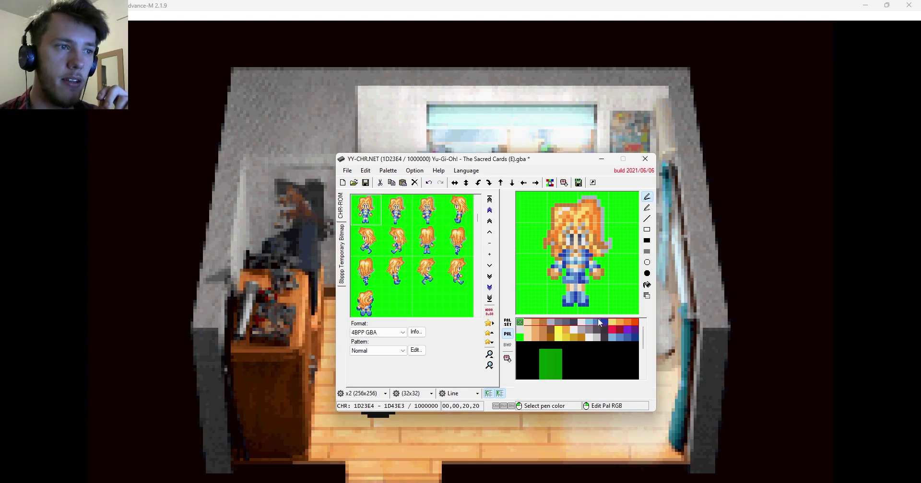
{"action": "left_click", "coordinate": [617, 320]}
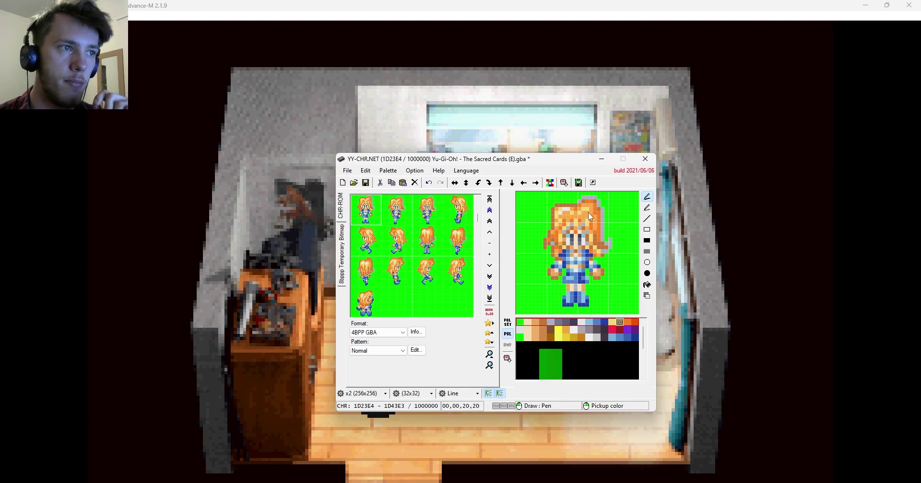
{"action": "key", "text": "ctrl+z"}
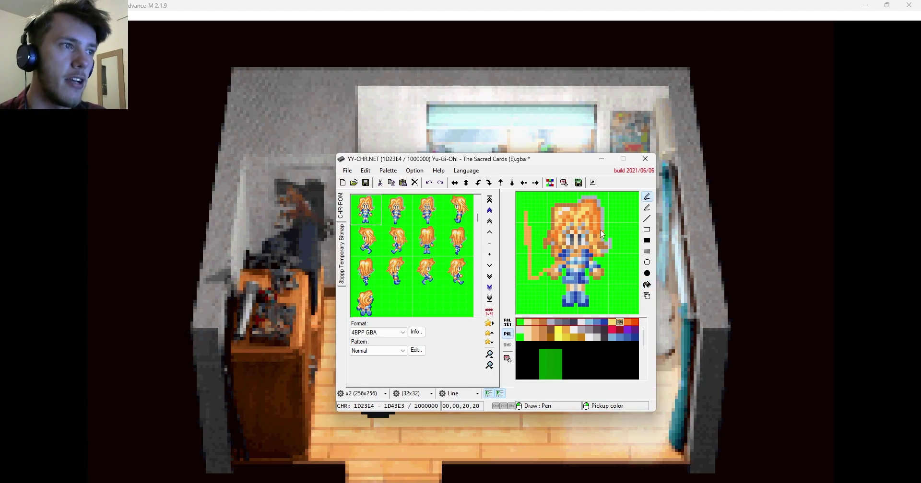
{"action": "key", "text": "ctrl+z"}
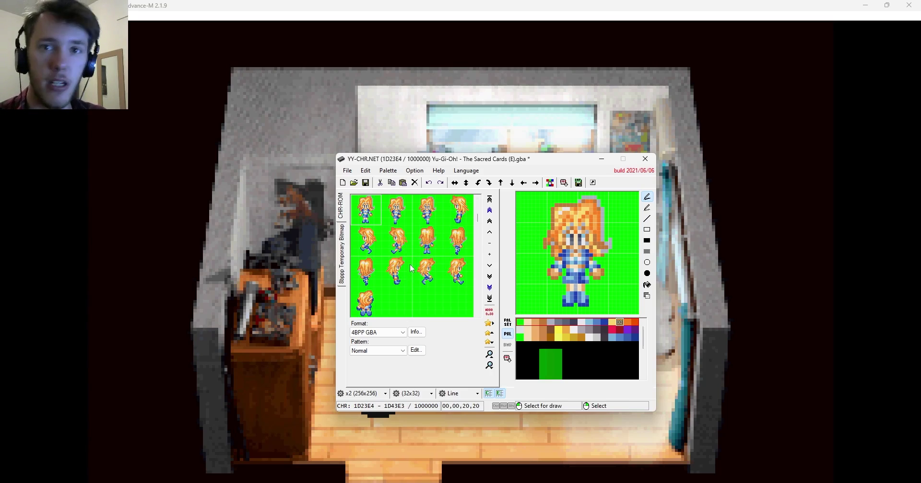
Step: Save as 'Yu-Gi-Oh! - The Sacred Cards (E) EDITED.gba' in Edited ROM, replacing the old file
{"action": "left_click", "coordinate": [347, 171]}
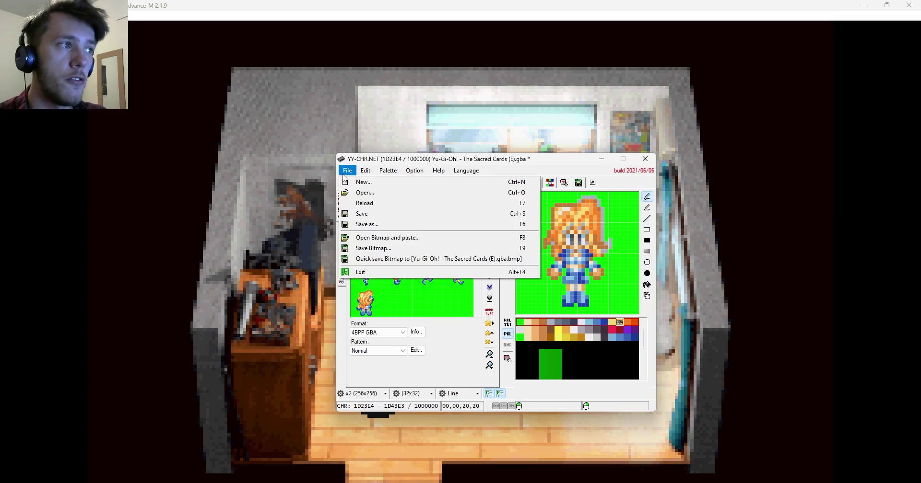
{"action": "left_click", "coordinate": [370, 225]}
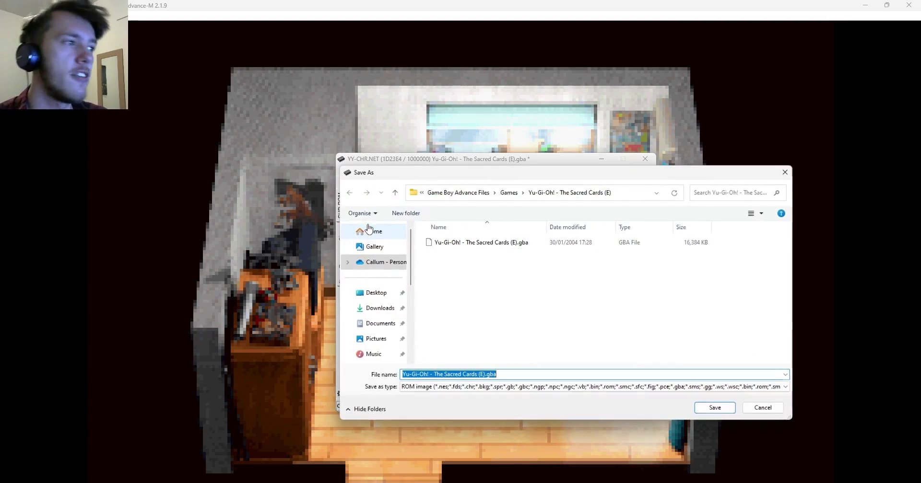
{"action": "left_click", "coordinate": [506, 197]}
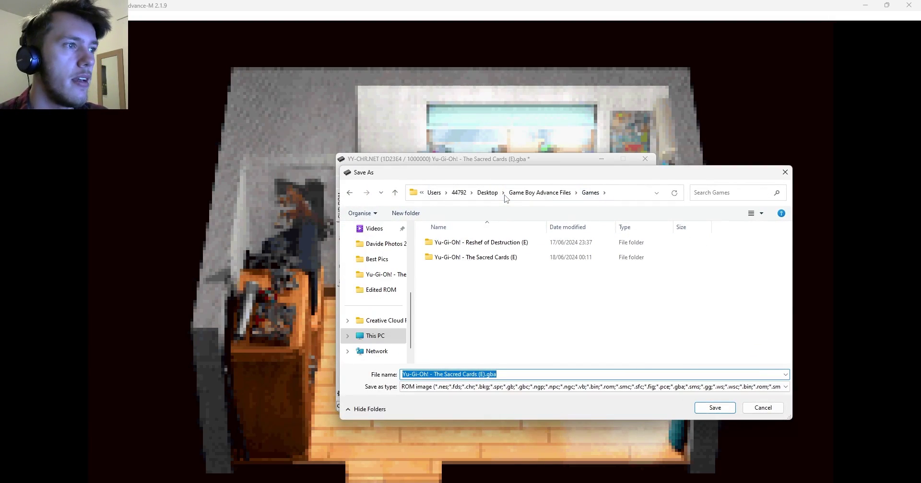
{"action": "left_click", "coordinate": [534, 196]}
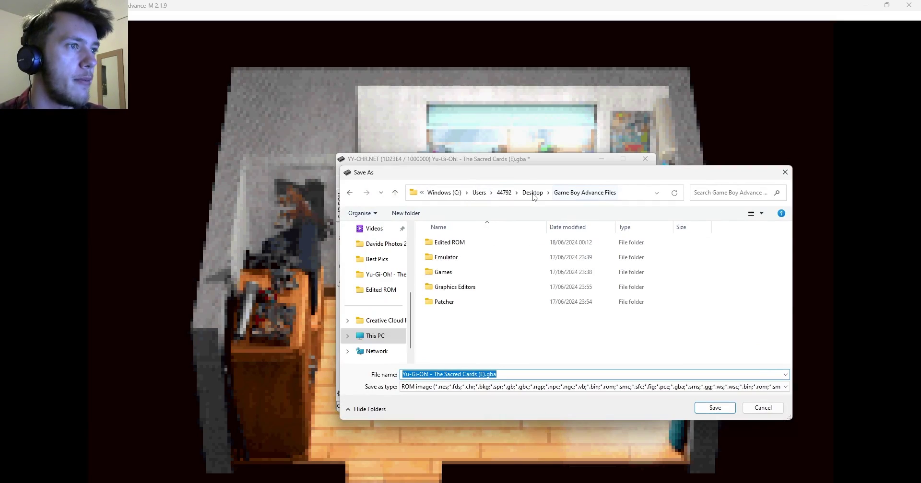
{"action": "double_click", "coordinate": [458, 243]}
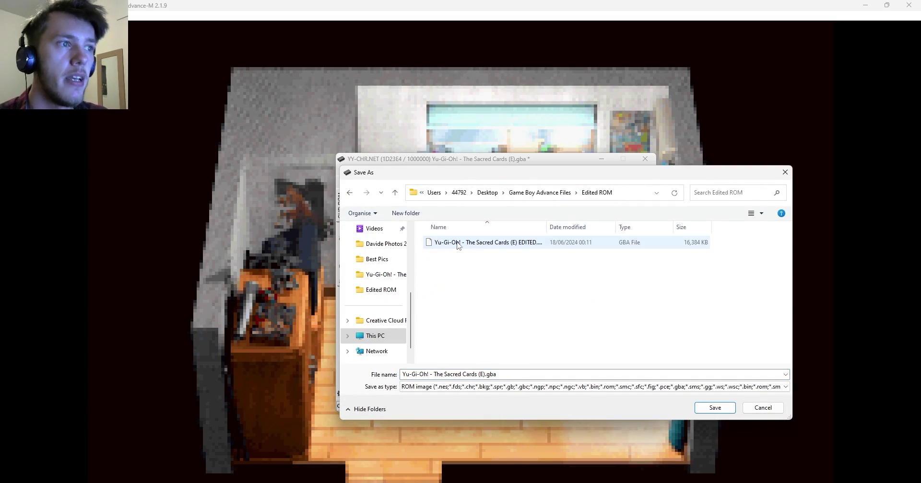
{"action": "left_click", "coordinate": [458, 243]}
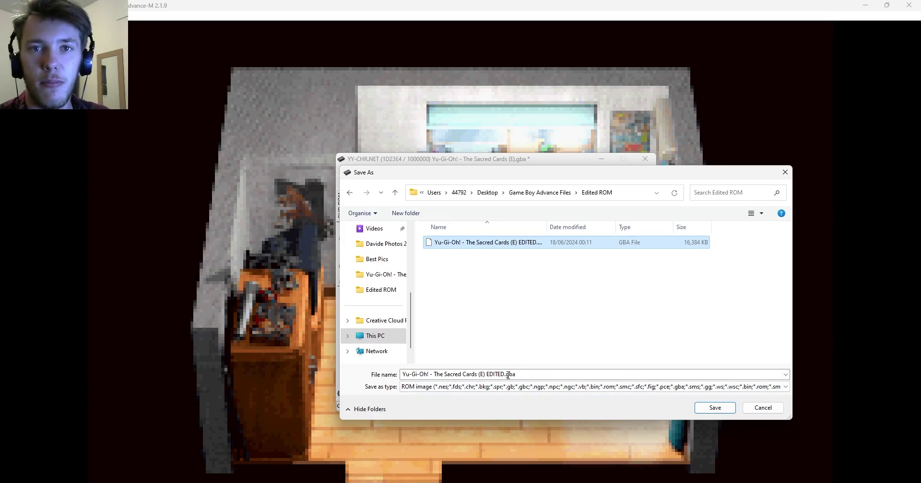
{"action": "left_click", "coordinate": [714, 408]}
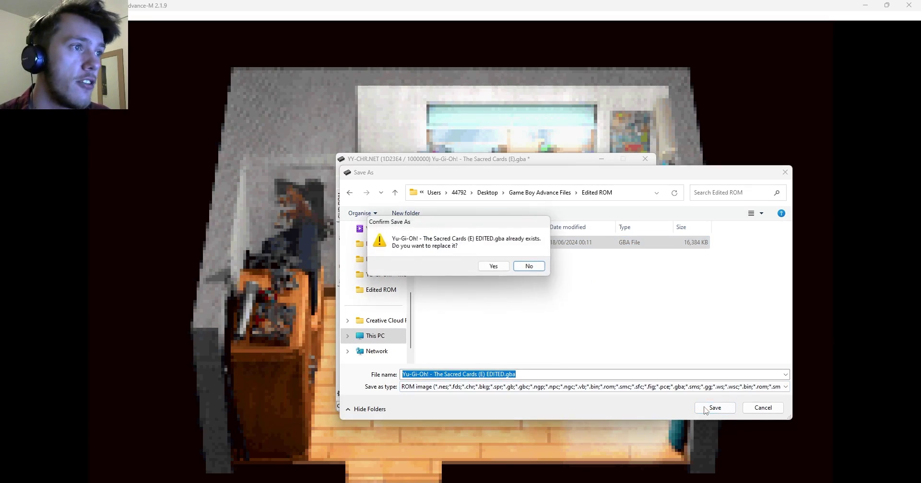
{"action": "left_click", "coordinate": [505, 267]}
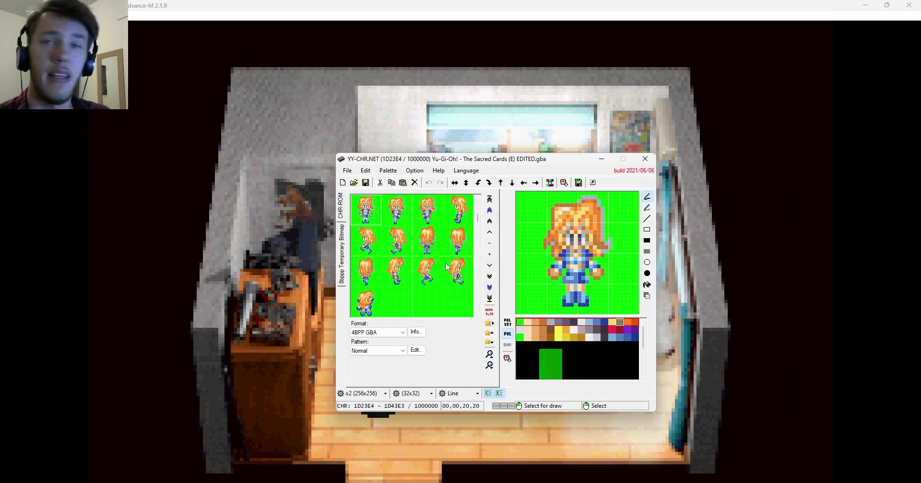
Step: Load the EDITED Sacred Cards ROM from the Edited ROM folder in VisualBoyAdvance-M
{"action": "left_click", "coordinate": [601, 159]}
{"action": "left_click", "coordinate": [10, 16]}
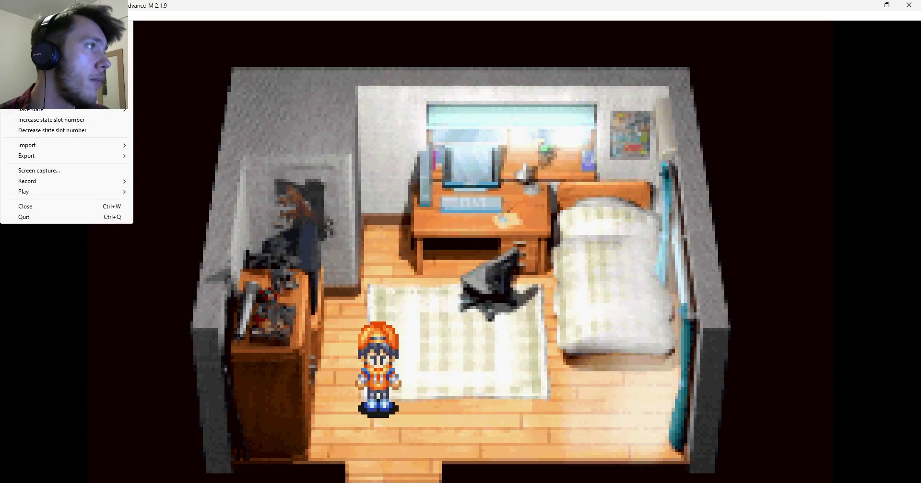
{"action": "left_click", "coordinate": [100, 72]}
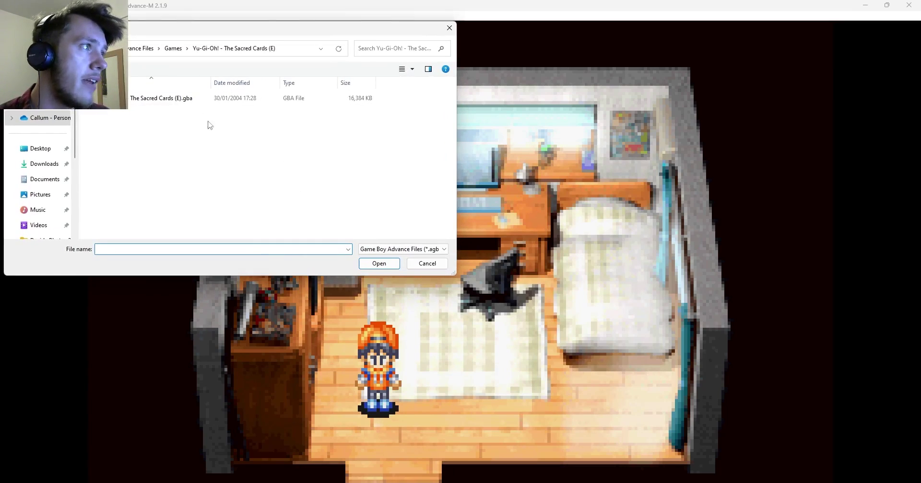
{"action": "left_click", "coordinate": [173, 48]}
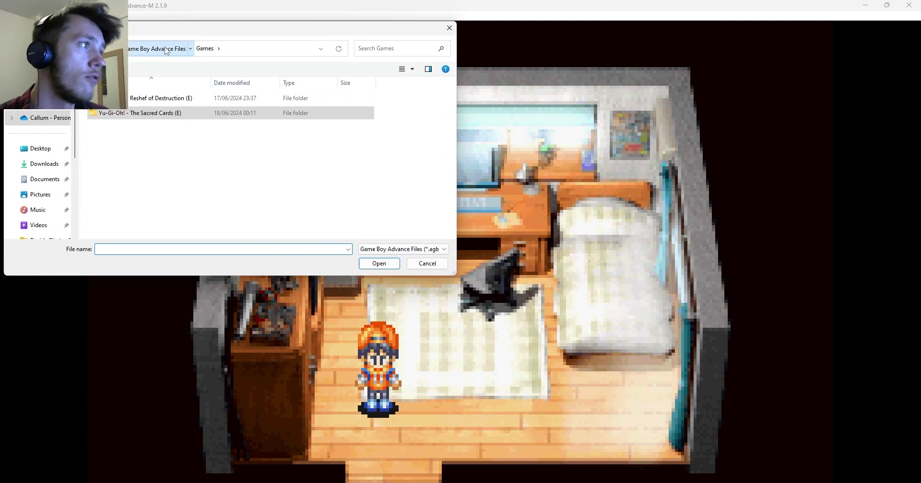
{"action": "left_click", "coordinate": [144, 48]}
{"action": "double_click", "coordinate": [135, 102]}
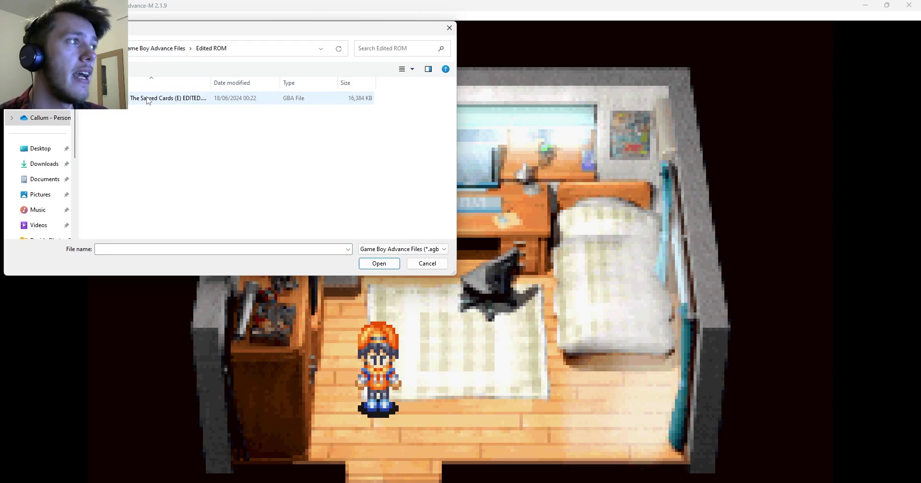
{"action": "left_click", "coordinate": [146, 100]}
{"action": "double_click", "coordinate": [147, 101]}
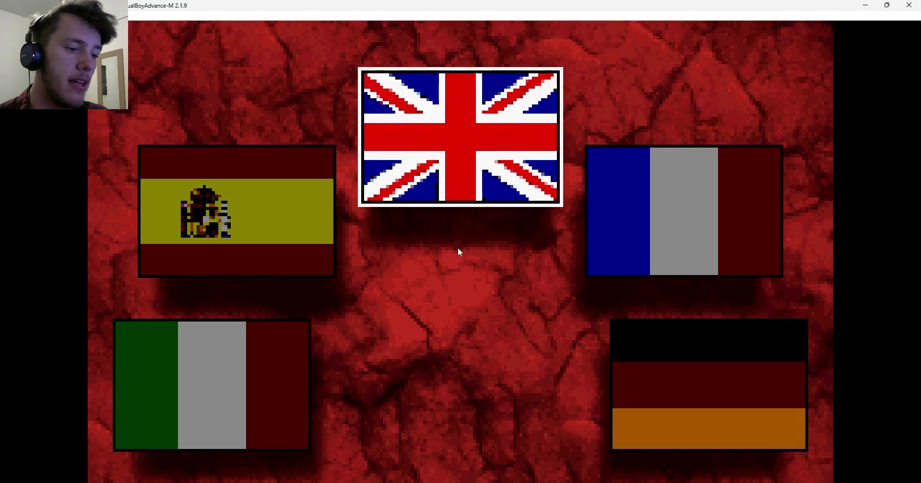
Step: Choose English, continue the saved game and clear the opening dialogue
{"action": "key", "text": "Return"}
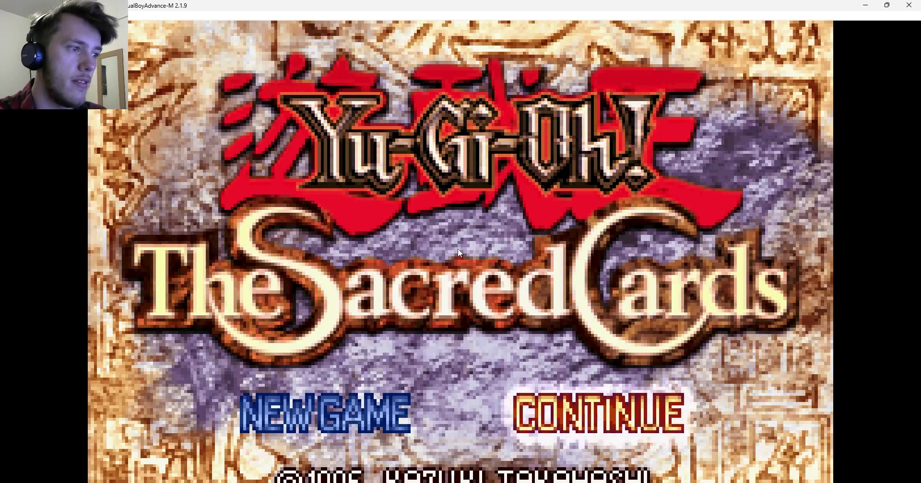
{"action": "key", "text": "Return"}
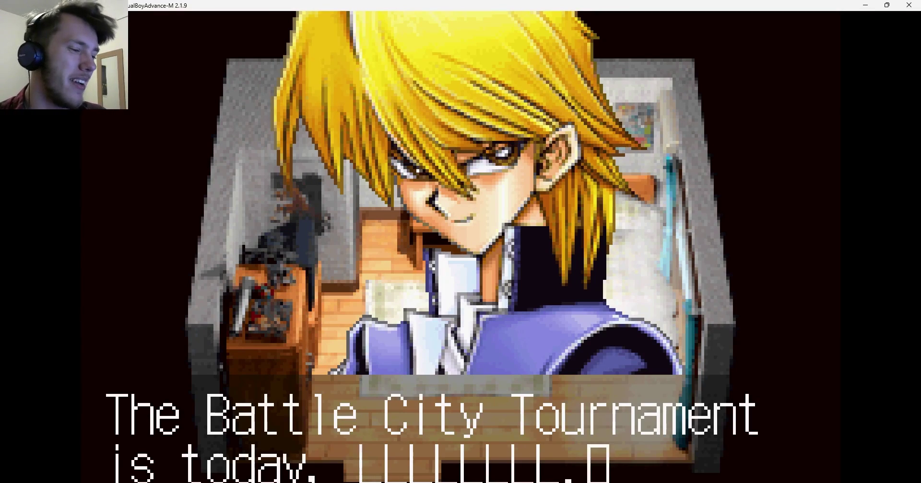
{"action": "key", "text": "z"}
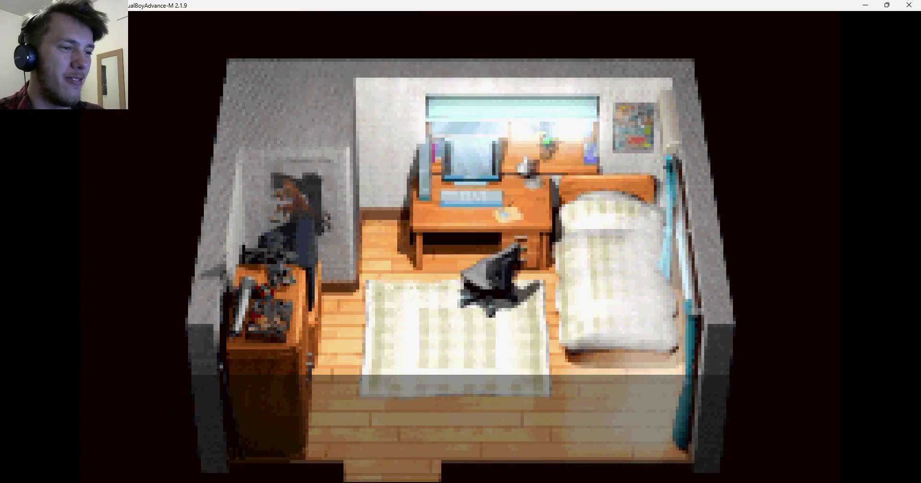
{"action": "key", "text": "z"}
{"action": "key", "text": "z"}
{"action": "key", "text": "z"}
{"action": "key", "text": "z"}
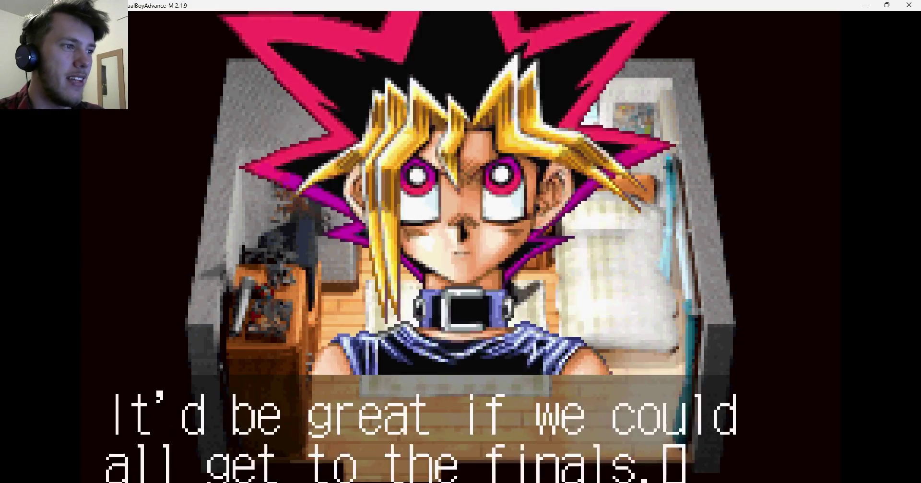
{"action": "key", "text": "z"}
Step: Walk the new character up, down, left and right around the bedroom, checking each facing
{"action": "key", "text": "Down"}
{"action": "key", "text": "Right"}
{"action": "key", "text": "Left"}
{"action": "key", "text": "Up"}
{"action": "key", "text": "Down"}
{"action": "key", "text": "Right"}
{"action": "key", "text": "Left"}
{"action": "key", "text": "Right"}
{"action": "key", "text": "Left"}
{"action": "key", "text": "Up"}
{"action": "key", "text": "Down"}
{"action": "key", "text": "Right"}
{"action": "key", "text": "Left"}
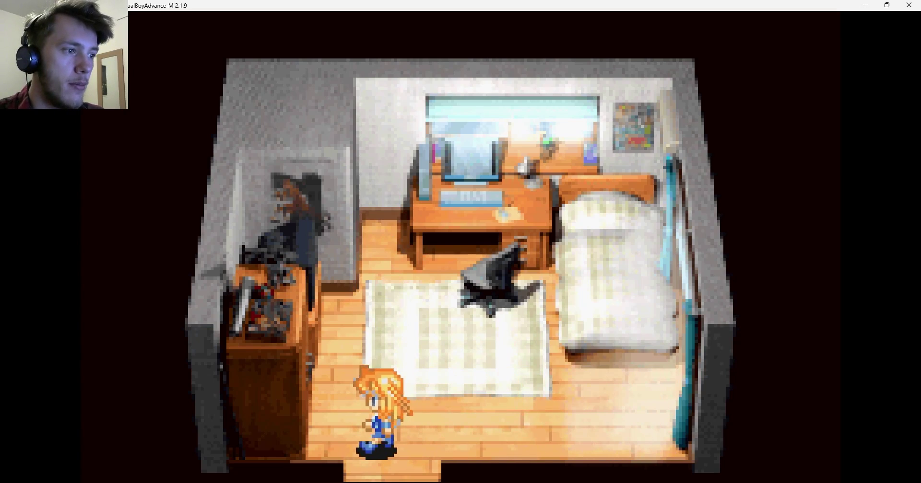
{"action": "key", "text": "Up"}
{"action": "key", "text": "Right"}
{"action": "key", "text": "Down"}
{"action": "key", "text": "Right"}
{"action": "key", "text": "Right"}
{"action": "key", "text": "Left"}
{"action": "key", "text": "Right"}
{"action": "key", "text": "Up"}
{"action": "key", "text": "Left"}
{"action": "key", "text": "Up"}
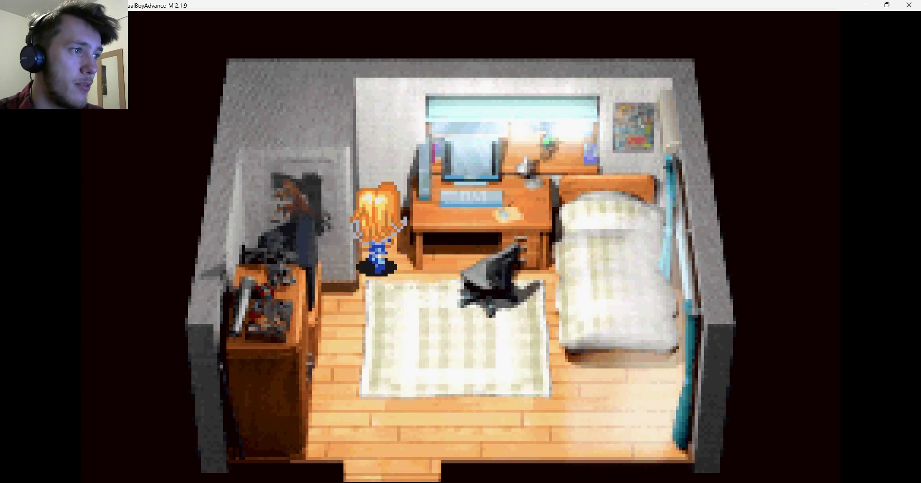
{"action": "key", "text": "Down"}
{"action": "key", "text": "Right"}
{"action": "key", "text": "Down"}
{"action": "key", "text": "Right"}
{"action": "key", "text": "Left"}
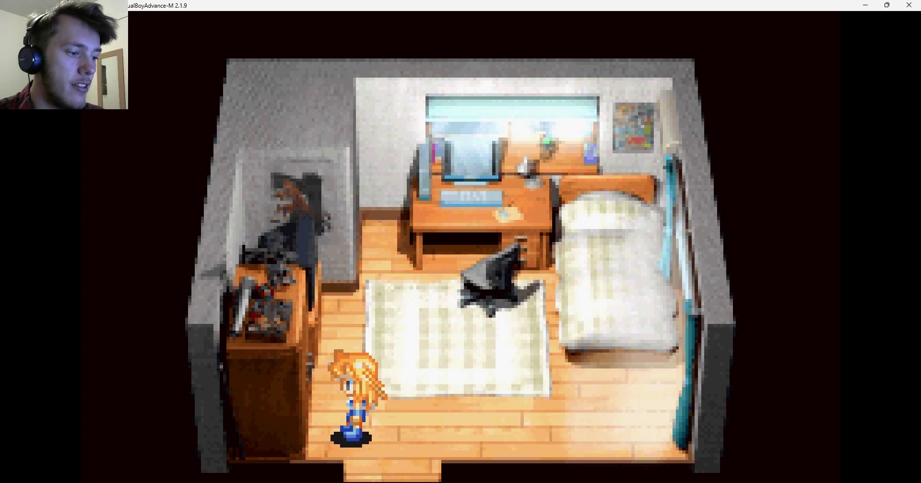
{"action": "key", "text": "Up"}
{"action": "key", "text": "Right"}
{"action": "key", "text": "Up"}
{"action": "key", "text": "Down"}
{"action": "key", "text": "Up"}
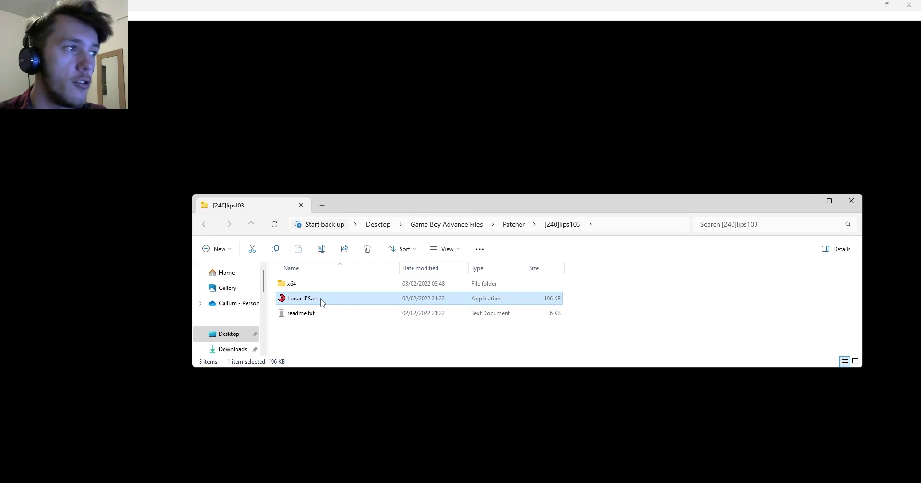
Step: Launch Lunar IPS and choose the original Yu-Gi-Oh! - The Sacred Cards (E) ROM as the unmodified file
{"action": "double_click", "coordinate": [321, 302]}
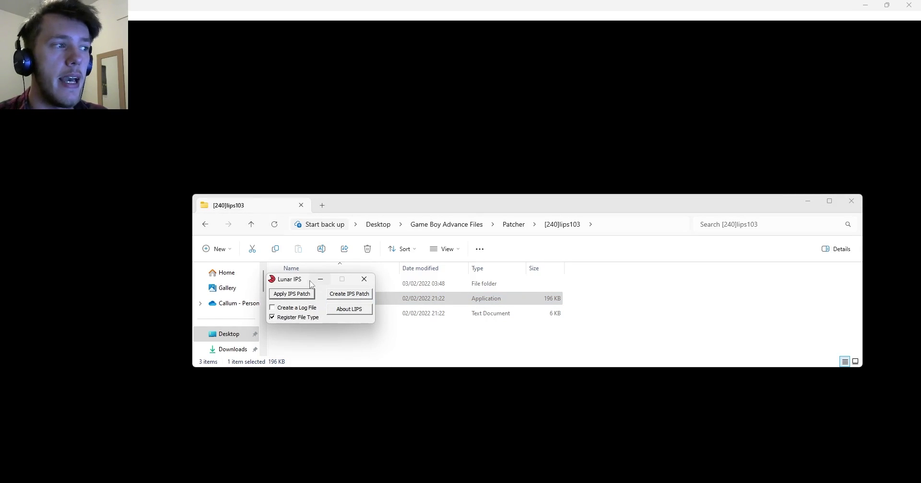
{"action": "left_click_drag", "start_coordinate": [307, 283], "coordinate": [499, 280]}
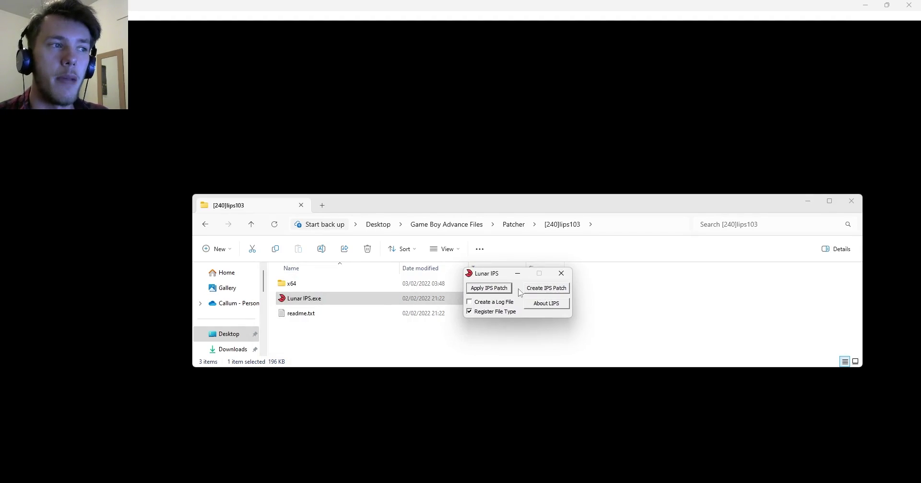
{"action": "left_click", "coordinate": [547, 289]}
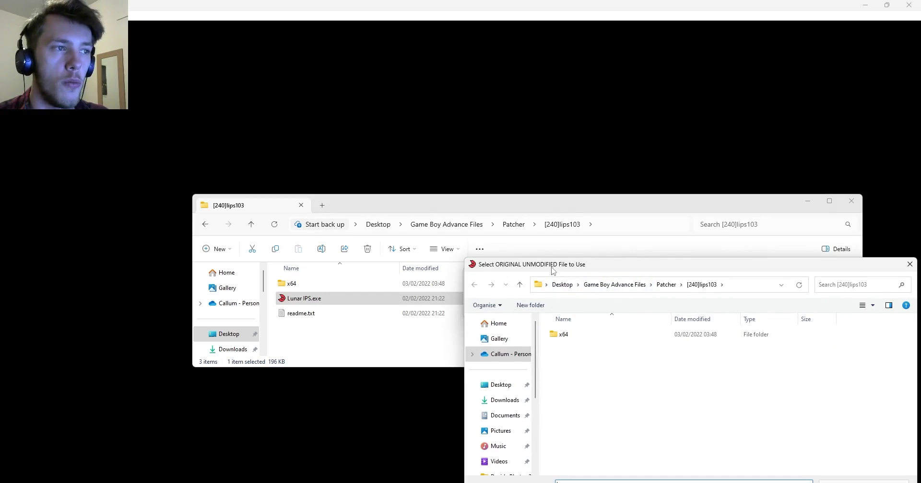
{"action": "left_click", "coordinate": [626, 291]}
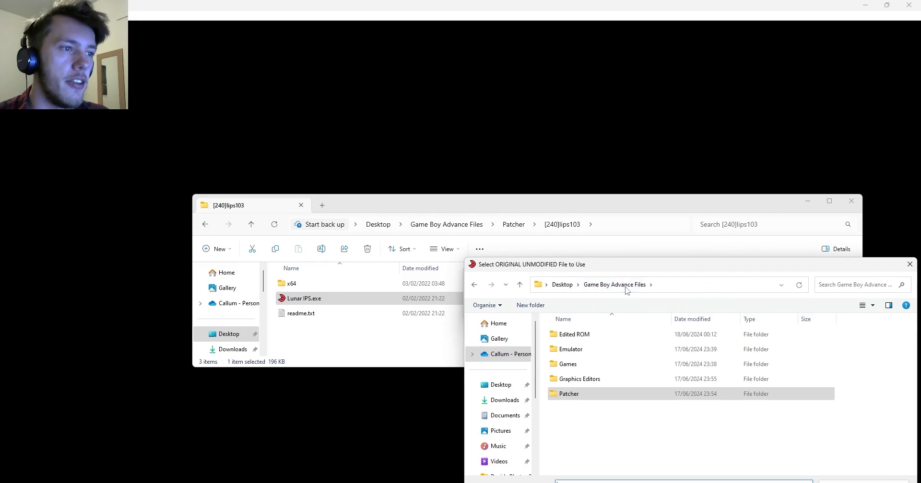
{"action": "double_click", "coordinate": [582, 367]}
{"action": "double_click", "coordinate": [600, 349]}
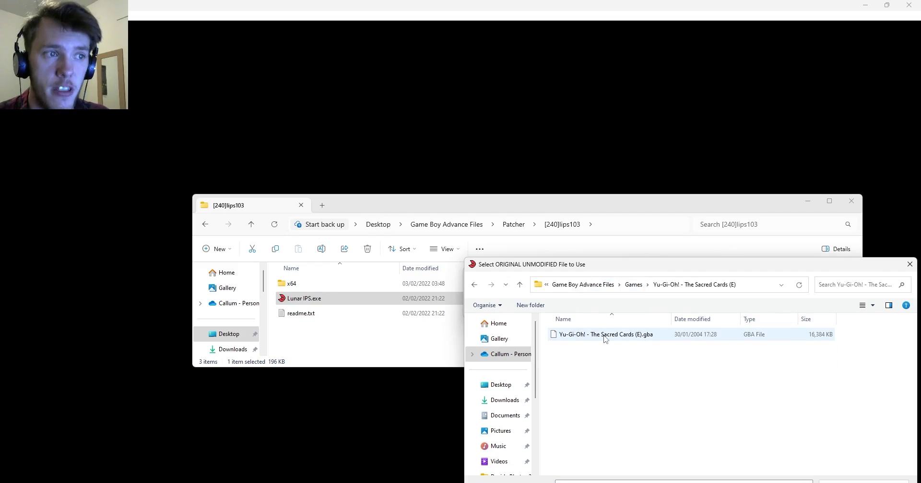
{"action": "double_click", "coordinate": [604, 335]}
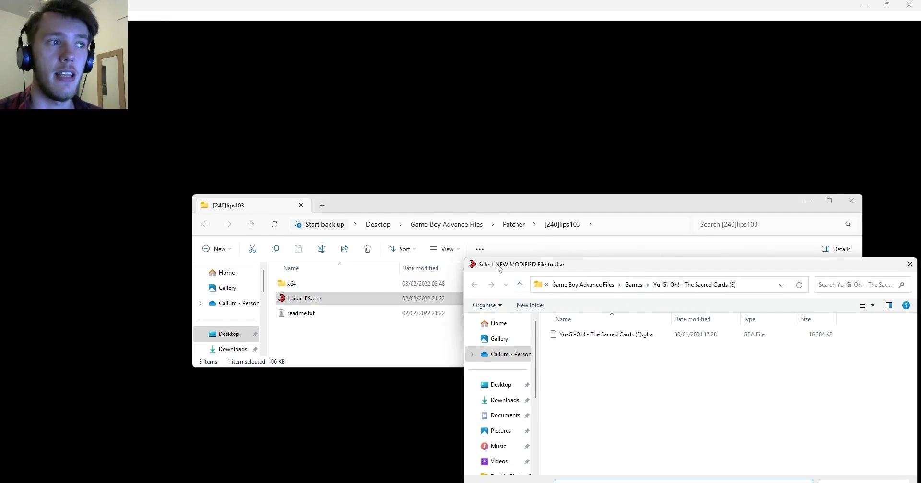
Step: Pick the ROM in the Edited ROM folder and save the EDITED.ips patch in Game Boy Advance Files
{"action": "left_click", "coordinate": [634, 292]}
{"action": "left_click", "coordinate": [615, 285]}
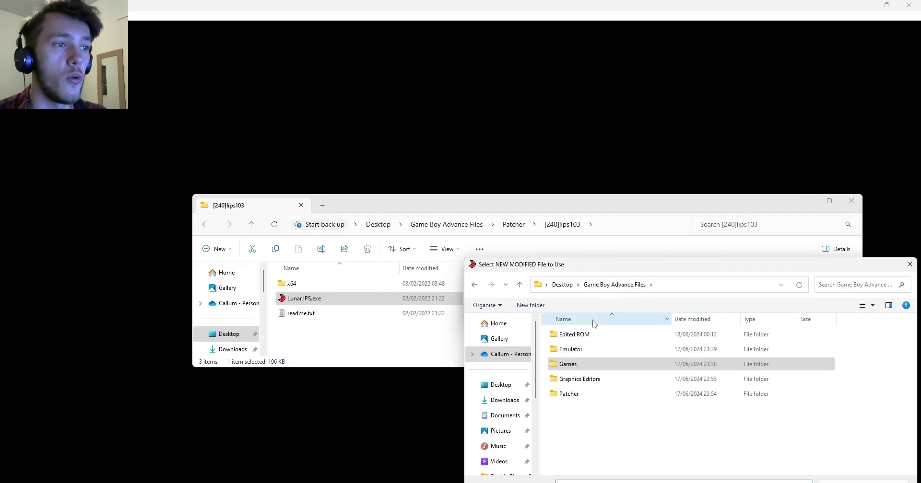
{"action": "left_click", "coordinate": [593, 338]}
{"action": "double_click", "coordinate": [593, 337]}
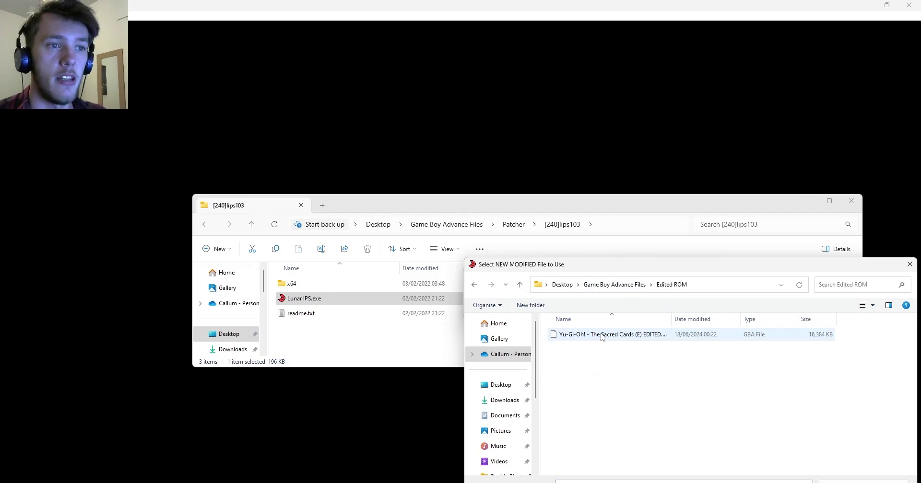
{"action": "double_click", "coordinate": [602, 336]}
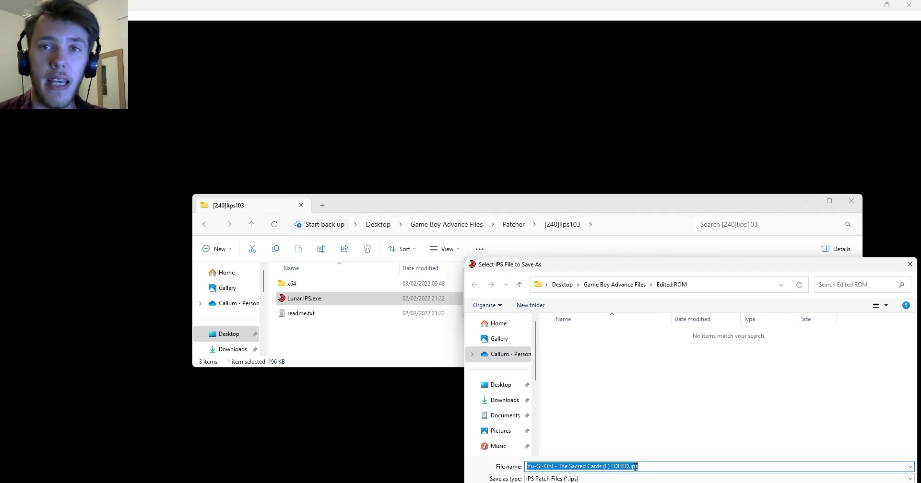
{"action": "left_click", "coordinate": [620, 286]}
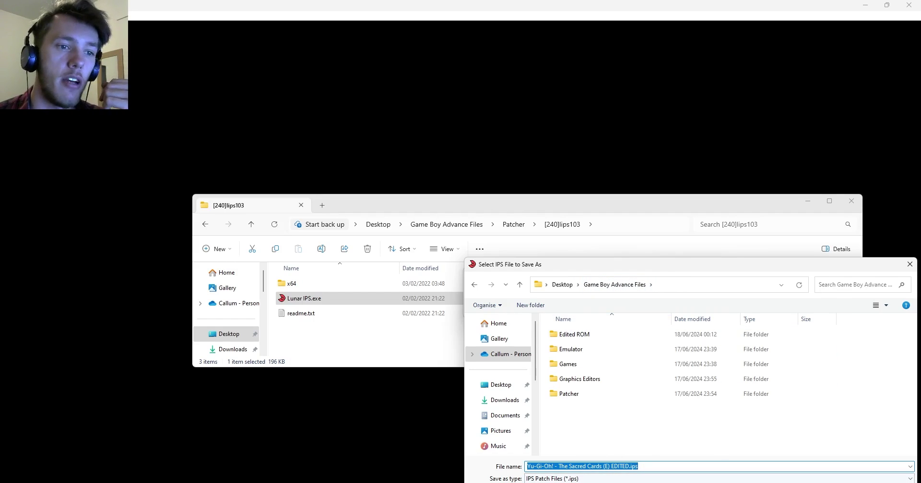
{"action": "key", "text": "Return"}
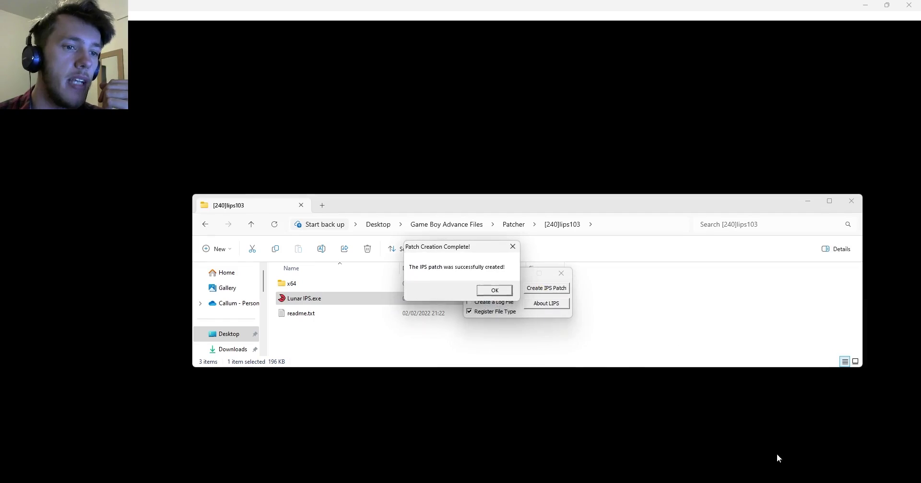
{"action": "left_click", "coordinate": [493, 291]}
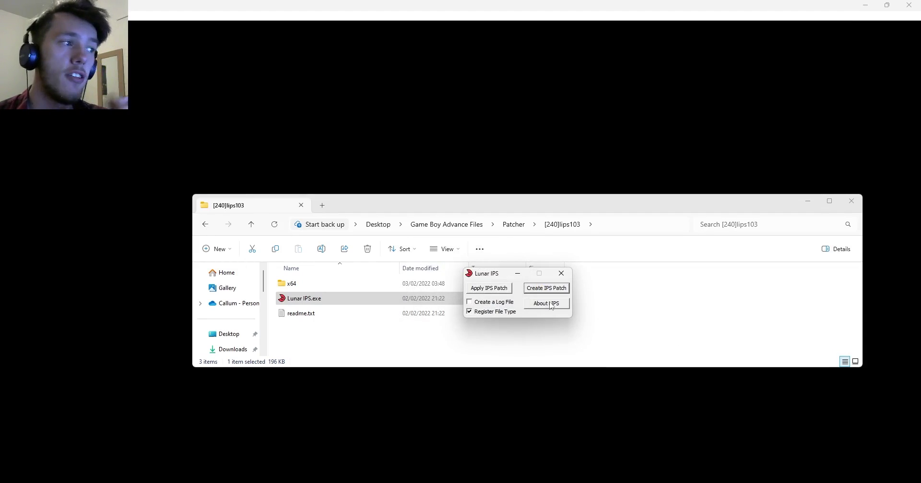
Step: Check EDITED.ips is in Game Boy Advance Files, then relaunch Lunar IPS from Patcher\[240]lips103
{"action": "left_click", "coordinate": [455, 228]}
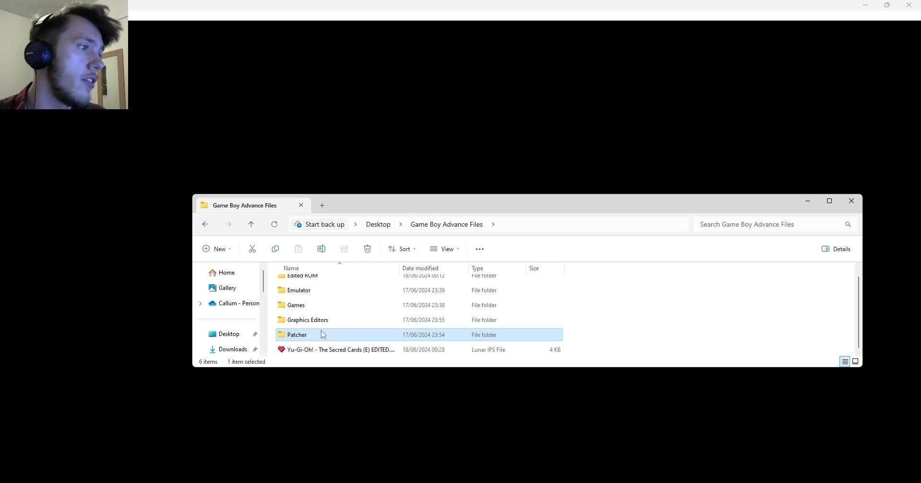
{"action": "double_click", "coordinate": [321, 334]}
{"action": "double_click", "coordinate": [307, 283]}
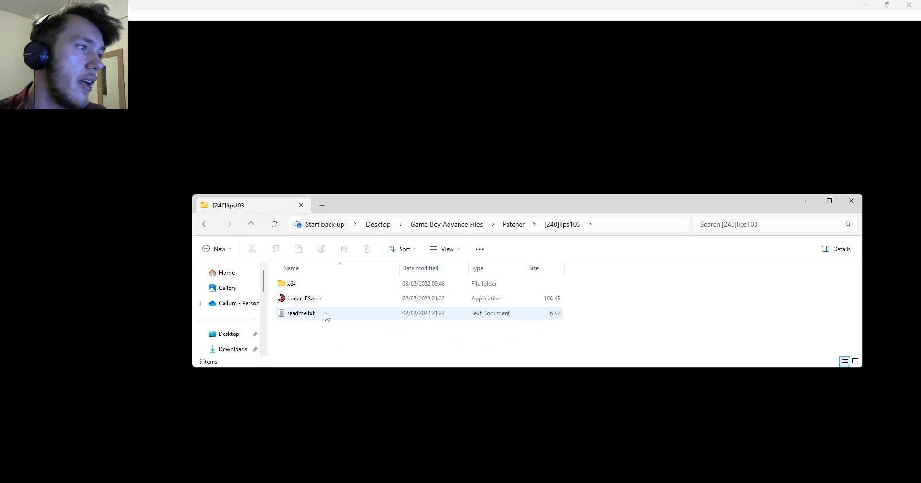
{"action": "double_click", "coordinate": [316, 298]}
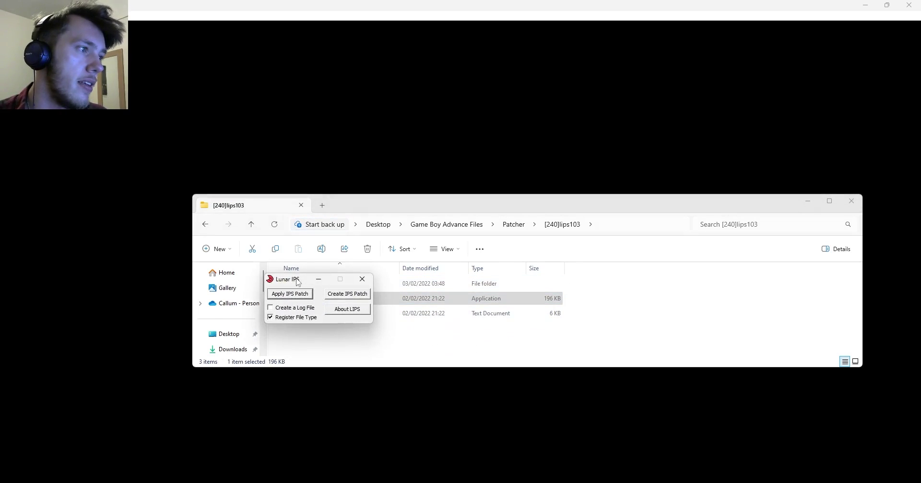
{"action": "left_click_drag", "start_coordinate": [298, 282], "coordinate": [534, 270]}
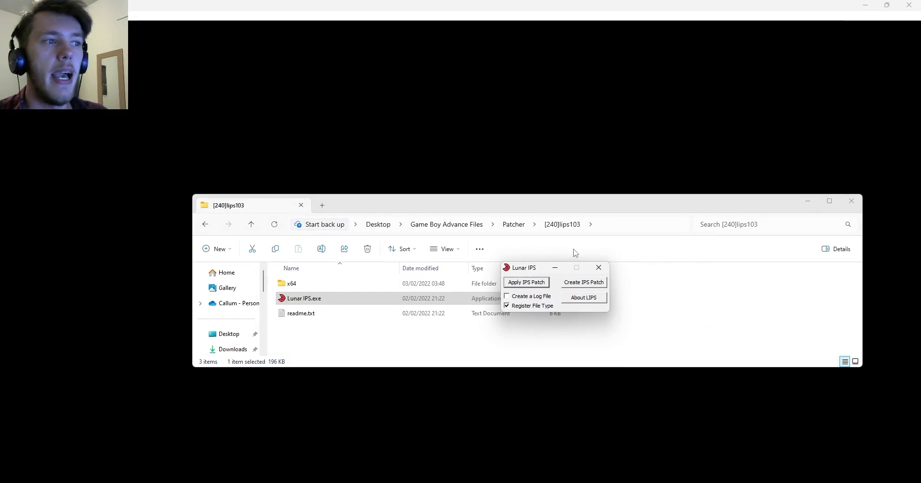
Step: Apply the EDITED.ips patch to the original Sacred Cards (E) .gba ROM, then close Lunar IPS
{"action": "left_click", "coordinate": [525, 282]}
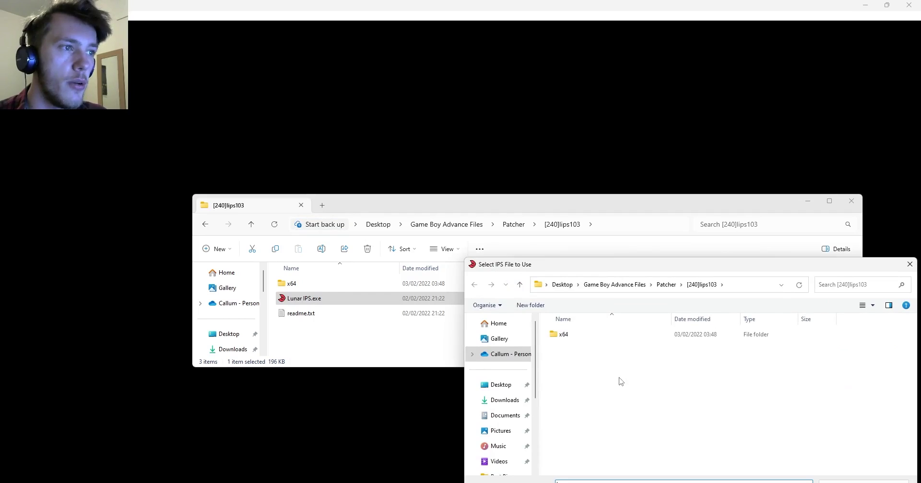
{"action": "left_click", "coordinate": [666, 286]}
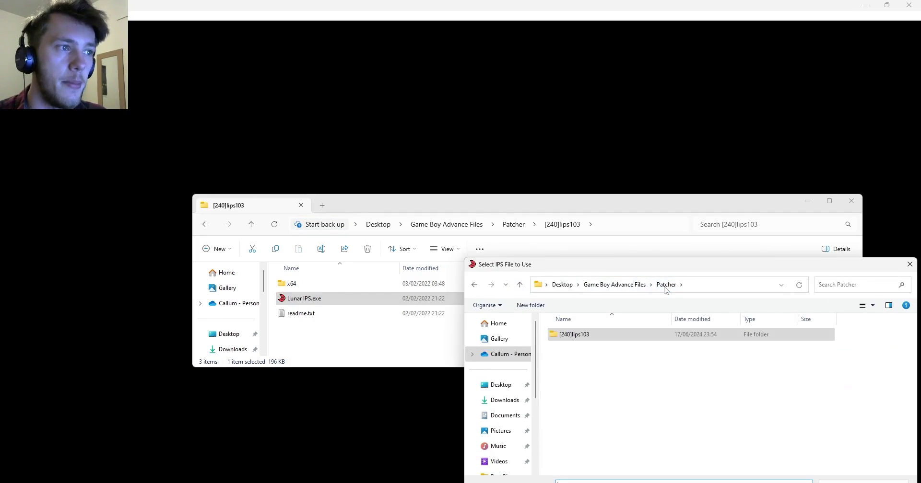
{"action": "left_click", "coordinate": [619, 285]}
{"action": "left_click", "coordinate": [611, 410]}
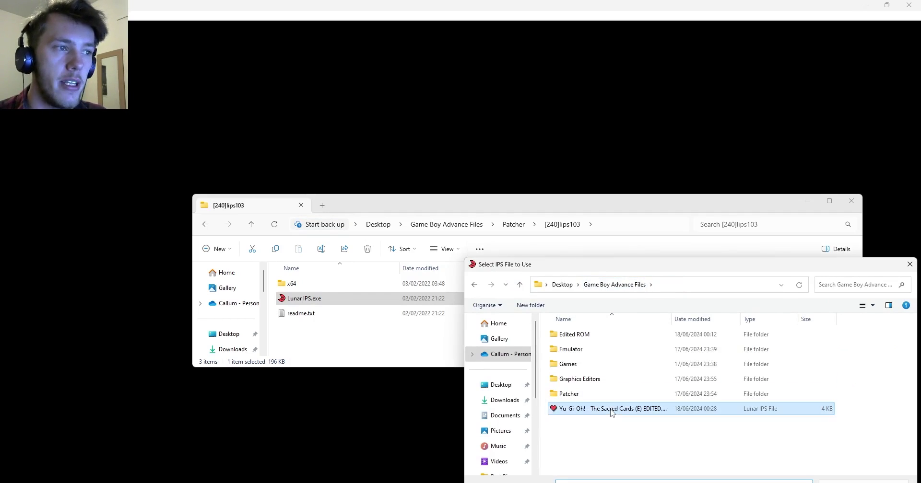
{"action": "double_click", "coordinate": [612, 411]}
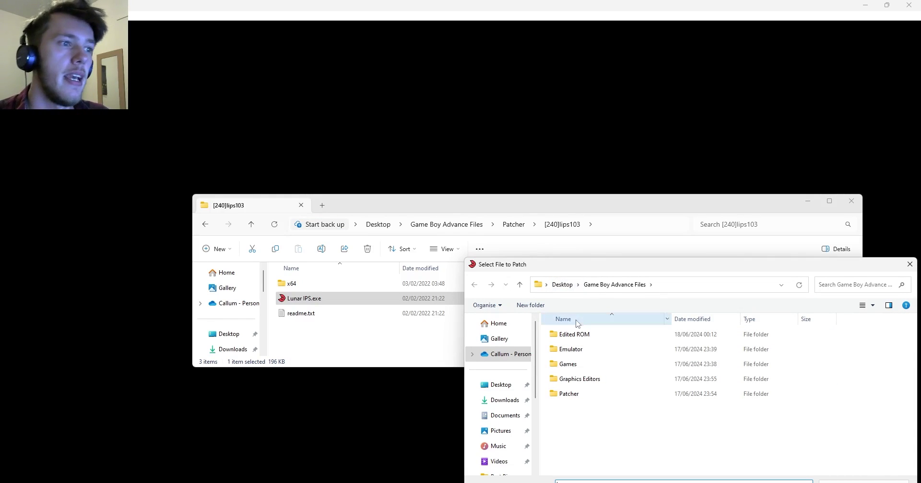
{"action": "double_click", "coordinate": [578, 364]}
{"action": "double_click", "coordinate": [584, 354]}
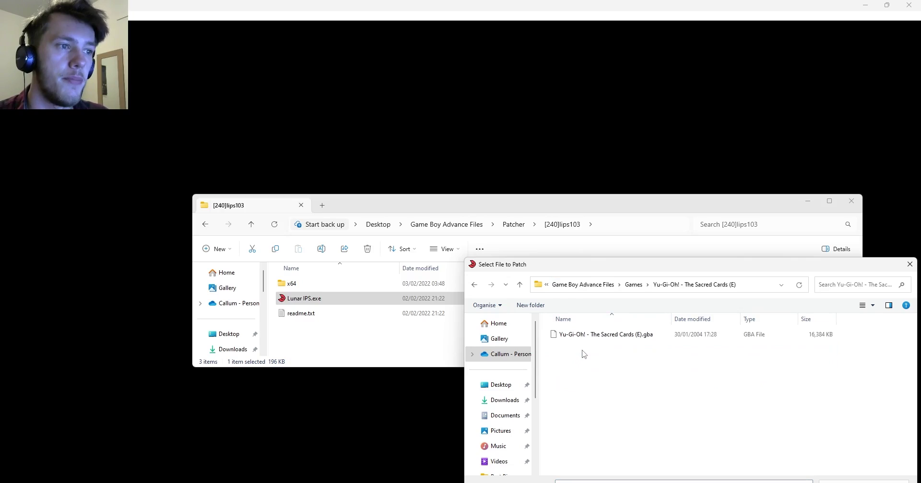
{"action": "left_click", "coordinate": [586, 339]}
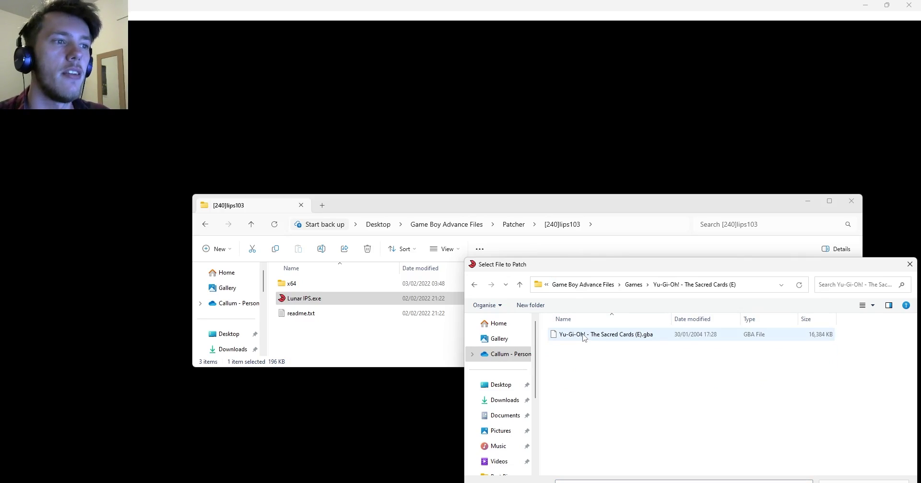
{"action": "double_click", "coordinate": [584, 336]}
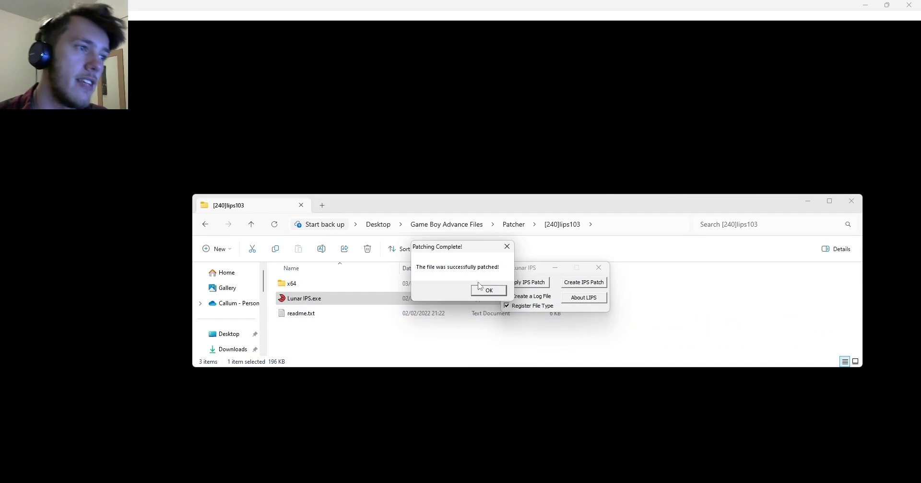
{"action": "left_click", "coordinate": [480, 289]}
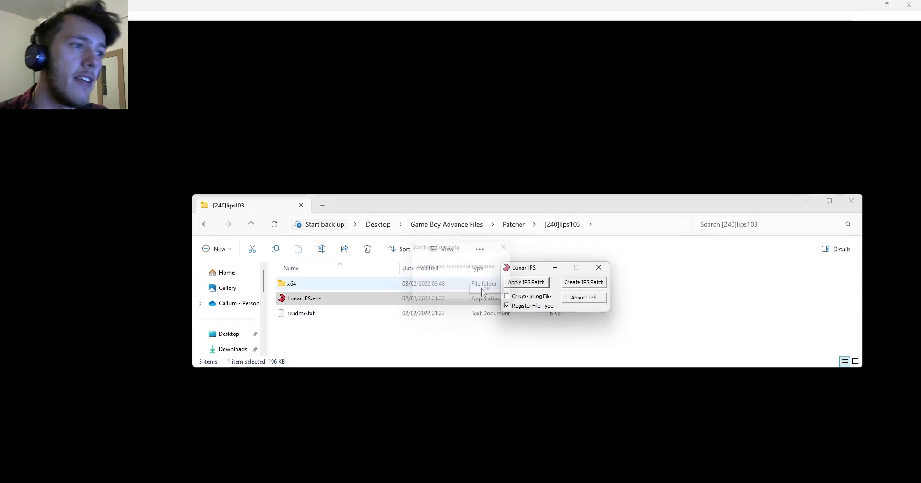
{"action": "left_click", "coordinate": [598, 268]}
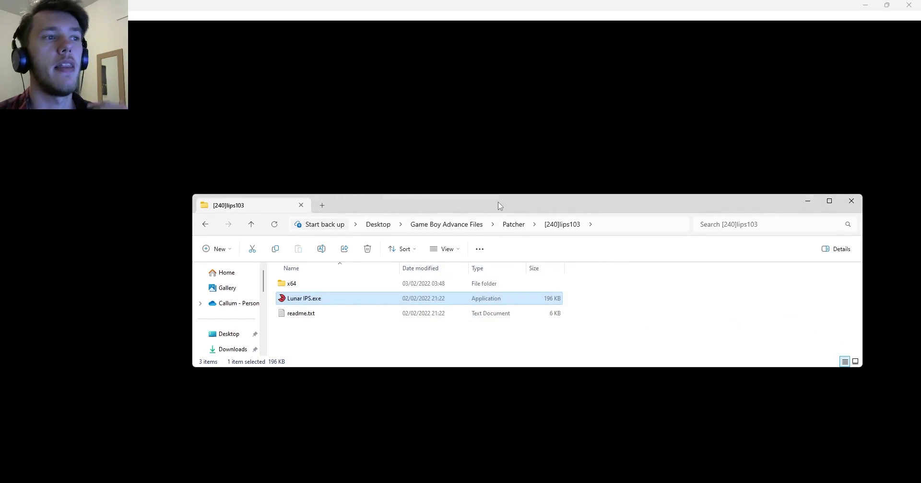